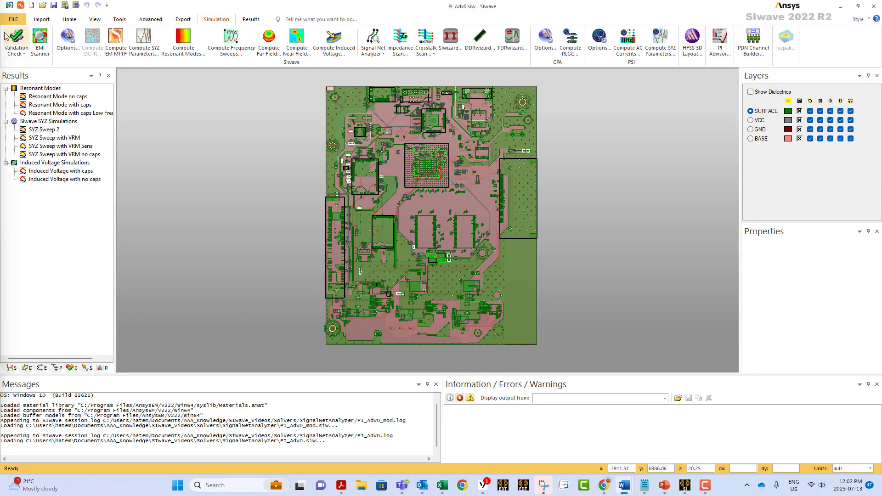
Open the Signal Net Analyzer for the board and reposition its window so the whole dialog fits on screen.
{"action": "left_click", "coordinate": [10, 6]}
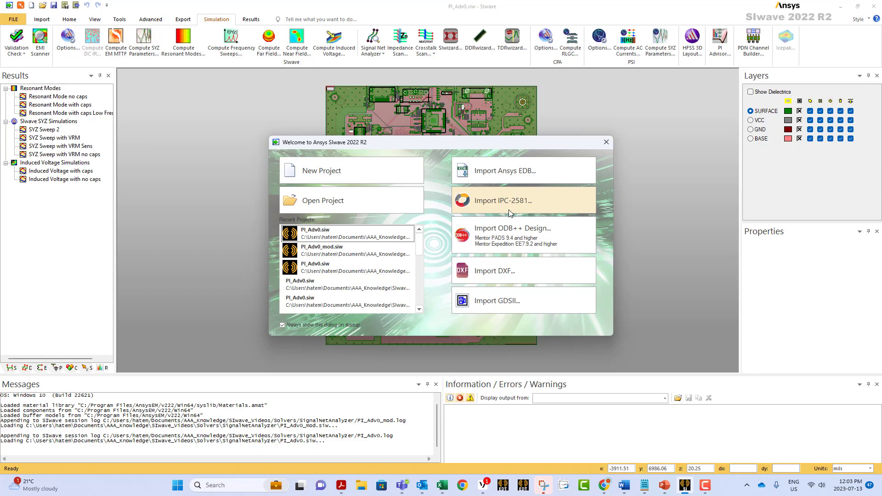
{"action": "key", "text": "Escape"}
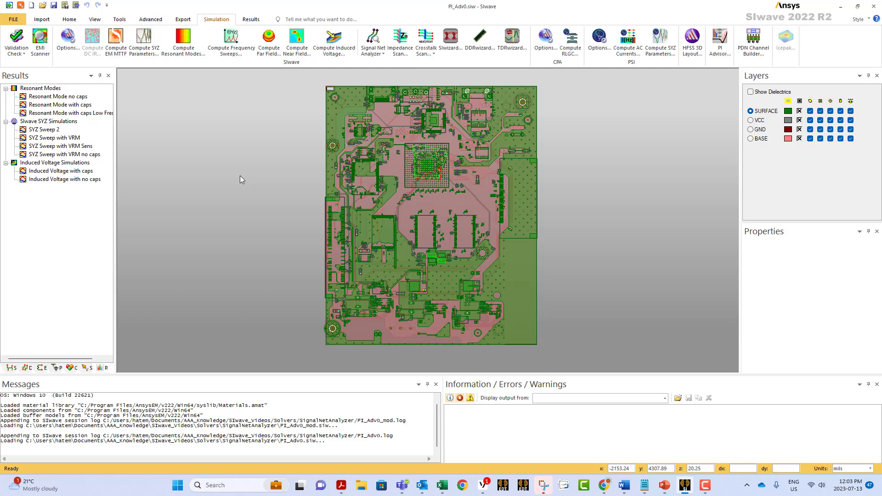
{"action": "left_click", "coordinate": [371, 46]}
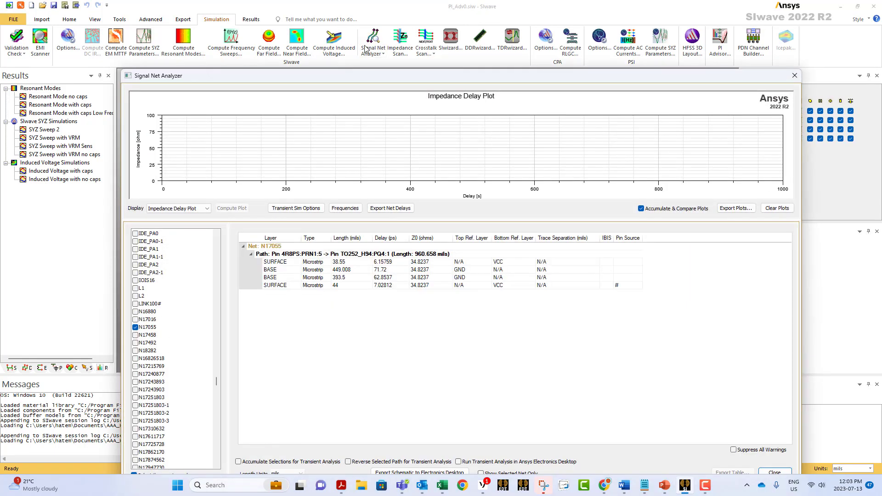
{"action": "left_click_drag", "start_coordinate": [304, 79], "coordinate": [292, 48]}
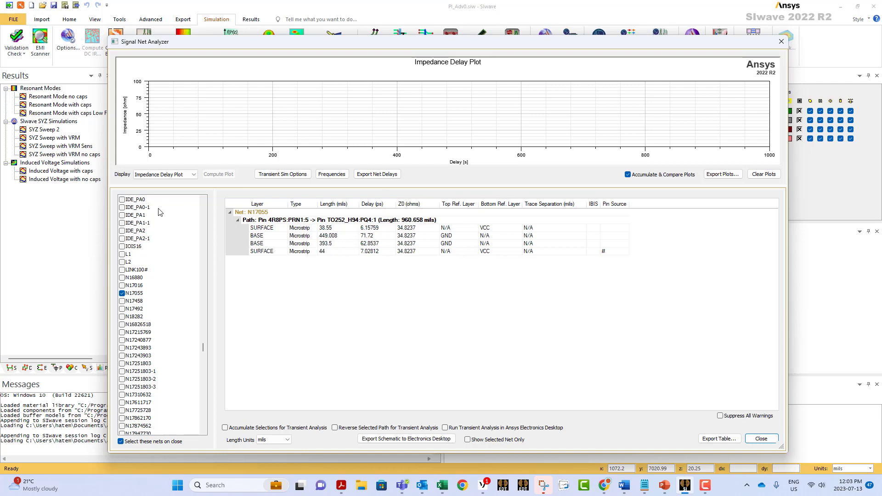
Plot the impedance delay of net N17055 along its path from PRN1:5 to PQ4:1.
{"action": "mouse_move", "coordinate": [203, 347]}
{"action": "left_mouse_down"}
{"action": "mouse_move", "coordinate": [212, 203]}
{"action": "mouse_move", "coordinate": [198, 277]}
{"action": "mouse_move", "coordinate": [203, 348]}
{"action": "left_mouse_up"}
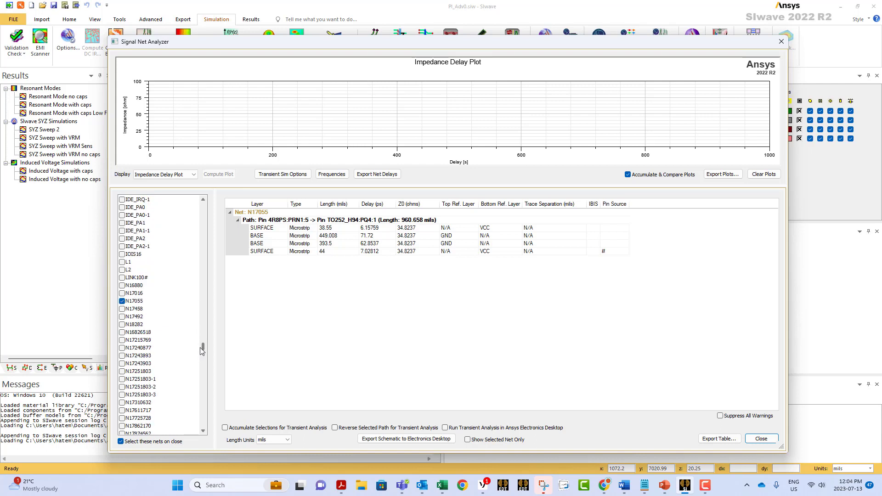
{"action": "left_click", "coordinate": [123, 302]}
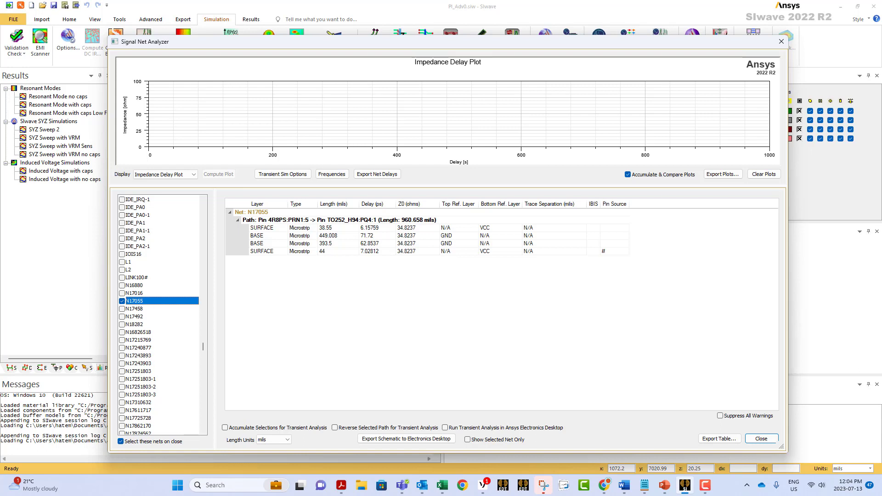
{"action": "left_click", "coordinate": [282, 220]}
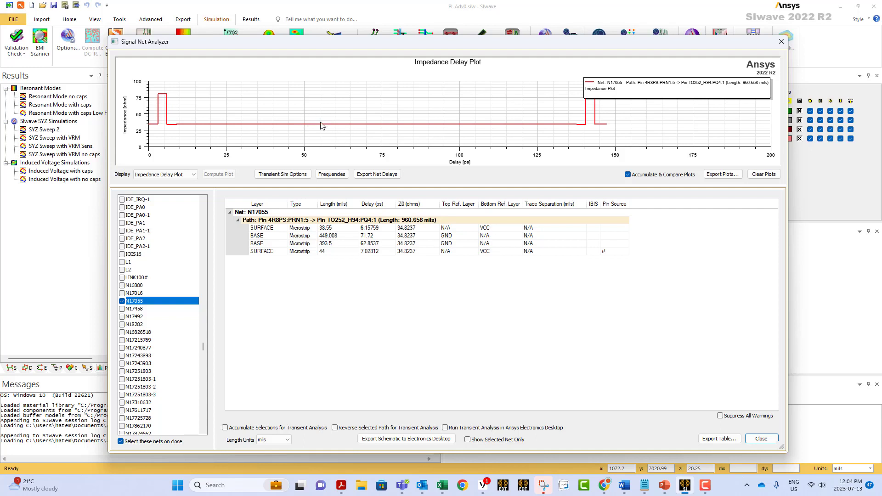
{"action": "left_click", "coordinate": [390, 179]}
Load net PB_WR# and add its CPU1:W21 to U7:13 path to the impedance delay plot.
{"action": "left_click_drag", "start_coordinate": [203, 347], "coordinate": [199, 382]}
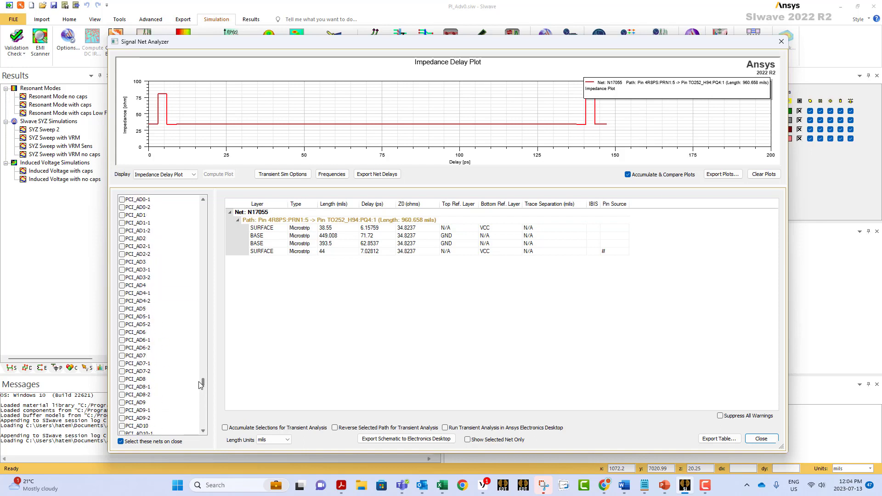
{"action": "scroll", "coordinate": [201, 385], "scroll_direction": "up", "scroll_amount": 6}
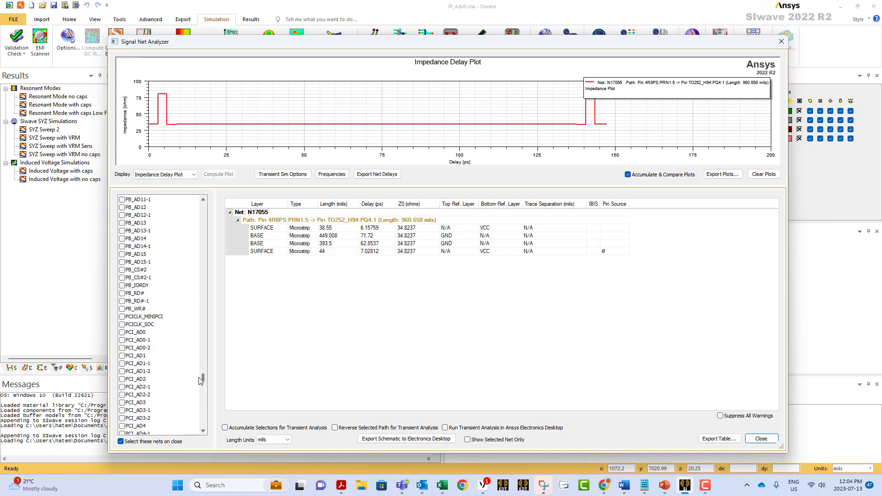
{"action": "left_click", "coordinate": [123, 309]}
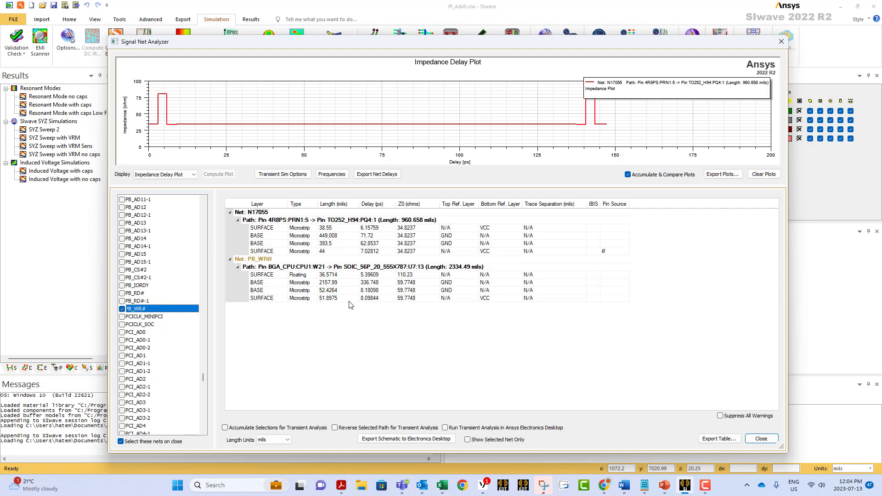
{"action": "left_click", "coordinate": [298, 270]}
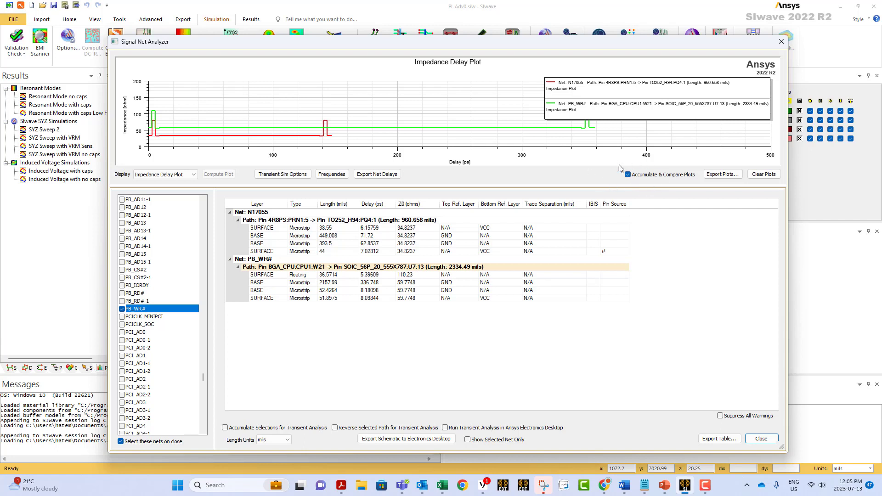
Replot the PB_WR# path alone without plot accumulation, and re-enable accumulation to overlay the N17055 path.
{"action": "left_click", "coordinate": [631, 176]}
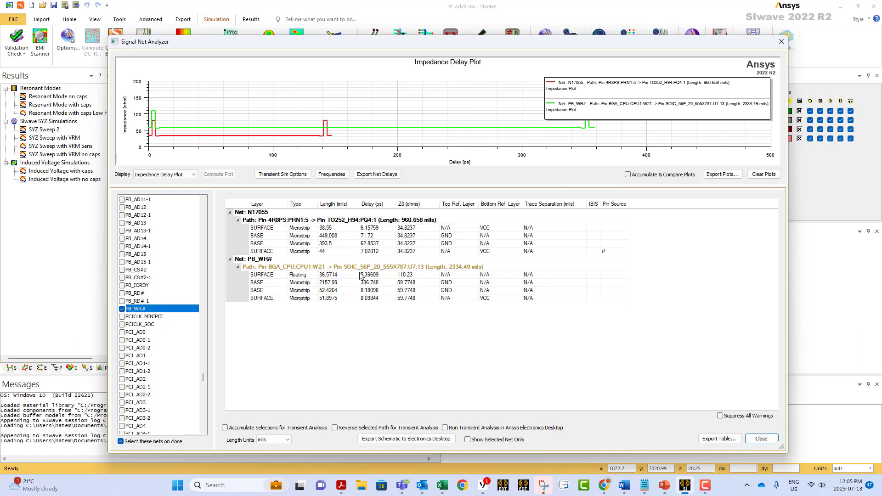
{"action": "left_click", "coordinate": [342, 271]}
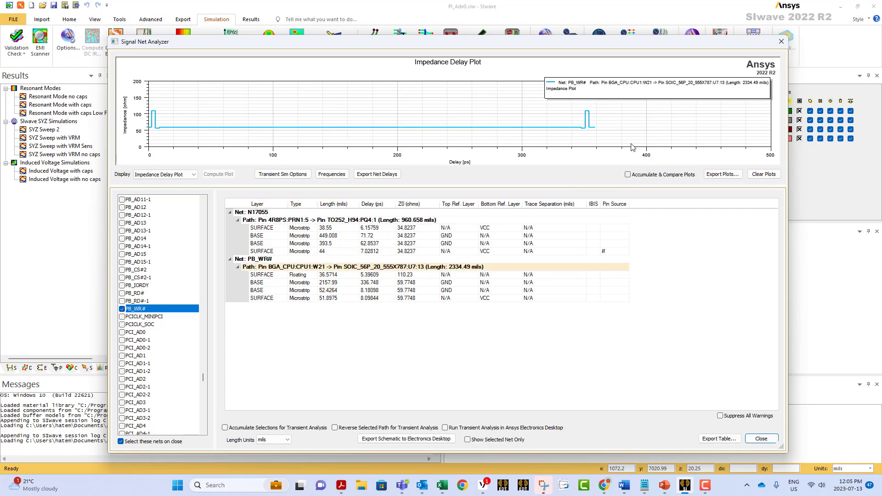
{"action": "left_click", "coordinate": [627, 175]}
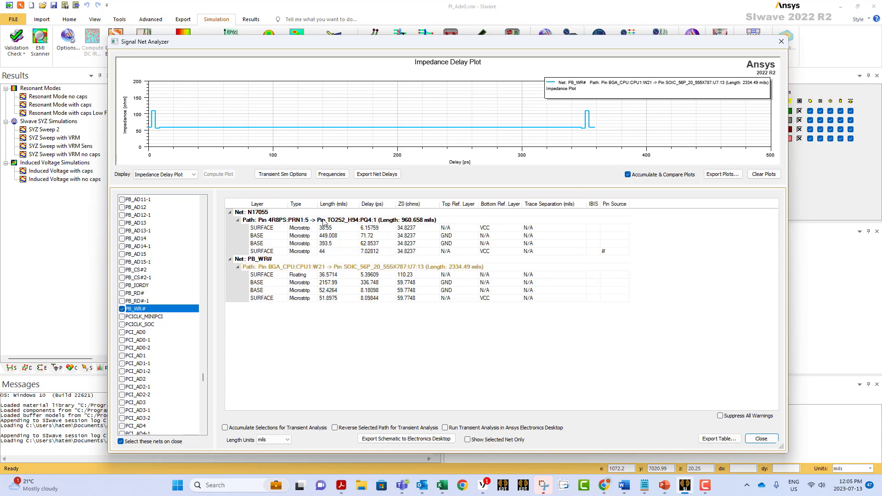
{"action": "left_click", "coordinate": [324, 221]}
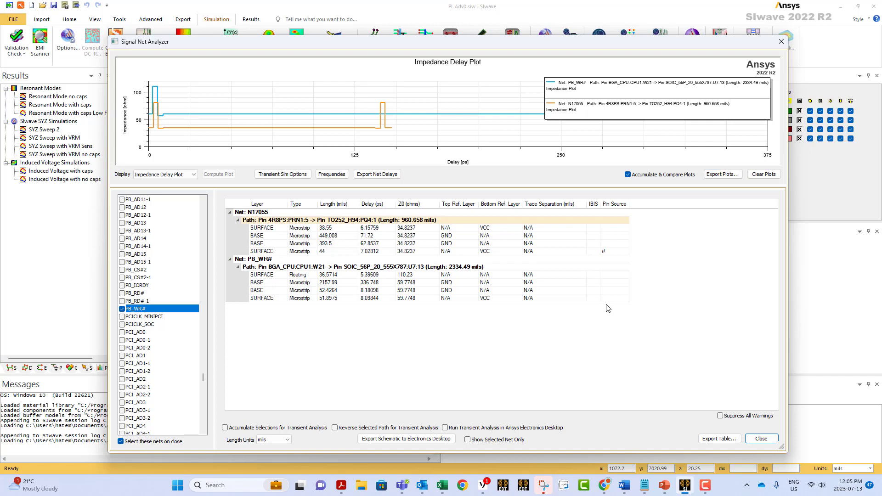
Export the net delay report for the selected nets, including single-ended, differential, extended and extended-differential types.
{"action": "left_click", "coordinate": [377, 175]}
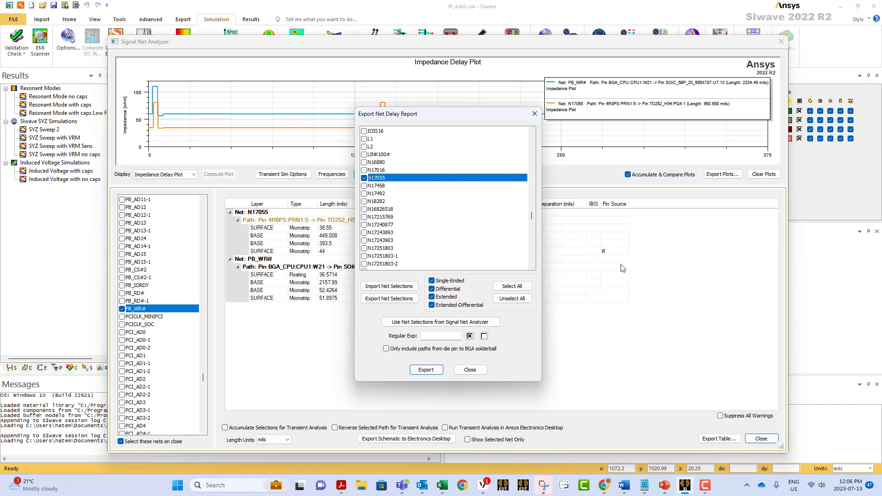
{"action": "left_click", "coordinate": [426, 371]}
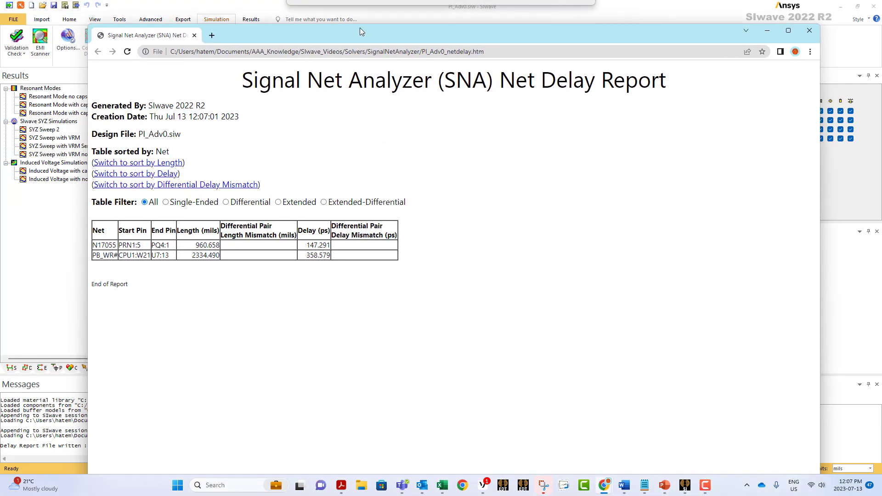
{"action": "left_click_drag", "start_coordinate": [348, 23], "coordinate": [346, 13]}
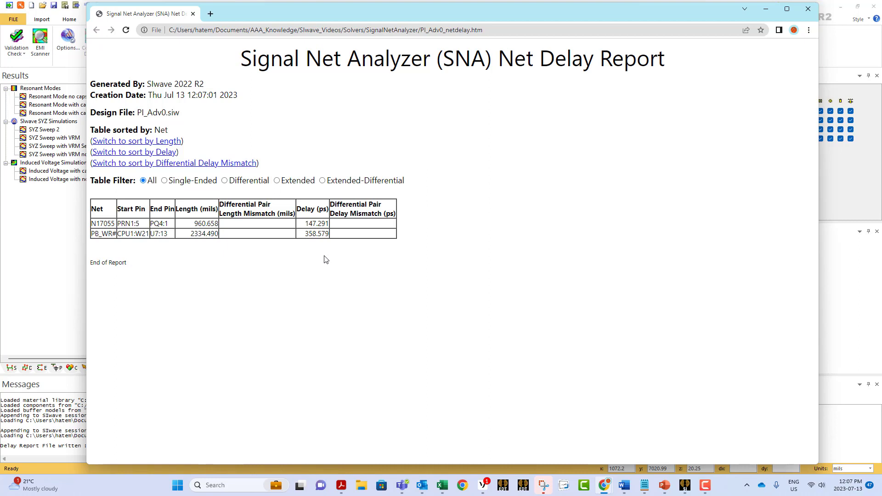
Sort the net delay report by length, by delay and by differential delay mismatch.
{"action": "left_click", "coordinate": [130, 141]}
{"action": "left_click", "coordinate": [163, 153]}
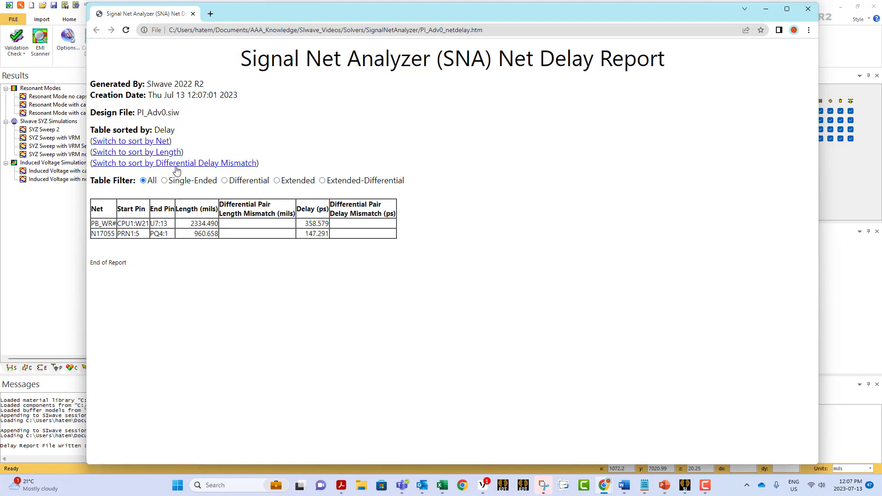
{"action": "left_click", "coordinate": [175, 165]}
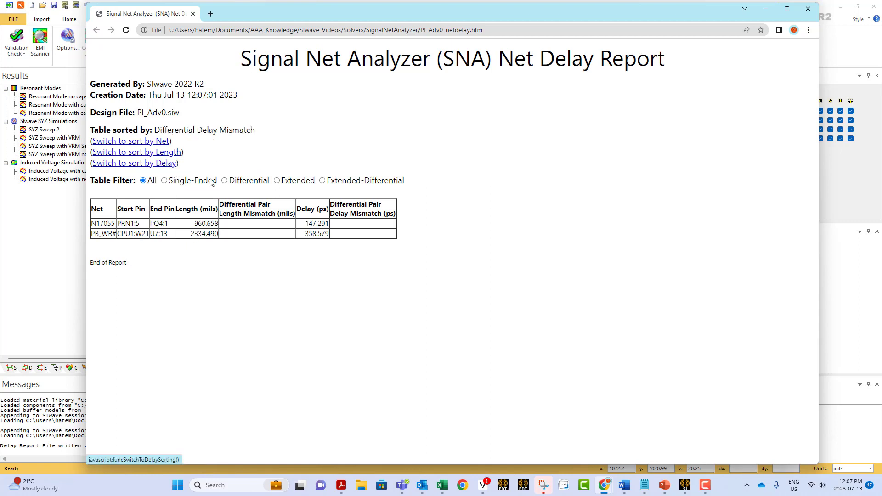
Filter the report table by single-ended, differential and extended nets, and close the report and the export dialog.
{"action": "left_click", "coordinate": [164, 182]}
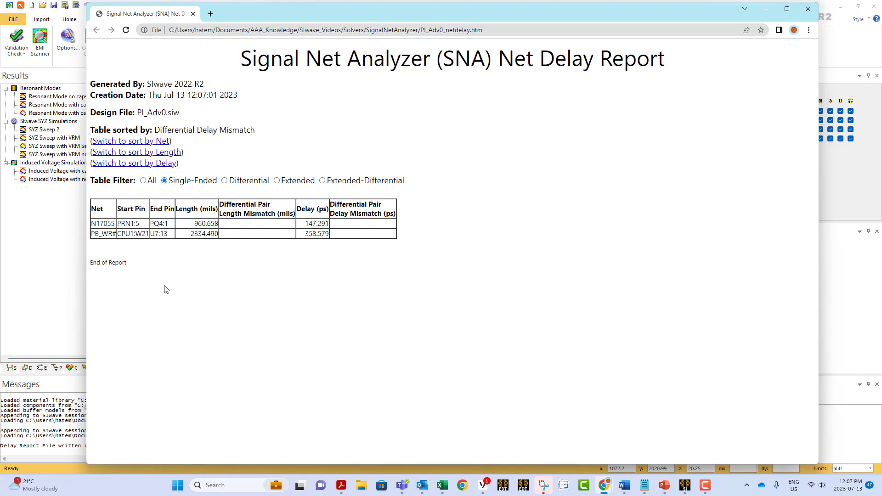
{"action": "left_click", "coordinate": [225, 181]}
{"action": "left_click", "coordinate": [277, 181]}
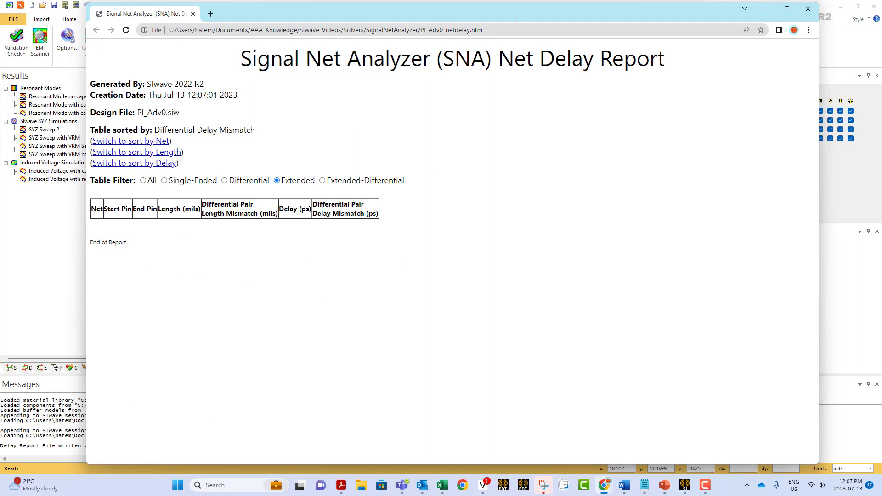
{"action": "left_click", "coordinate": [808, 9]}
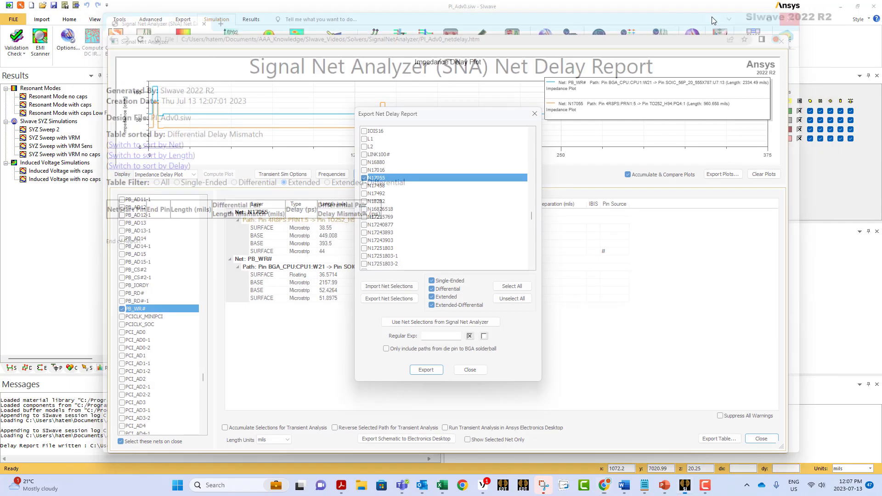
{"action": "left_click", "coordinate": [470, 370]}
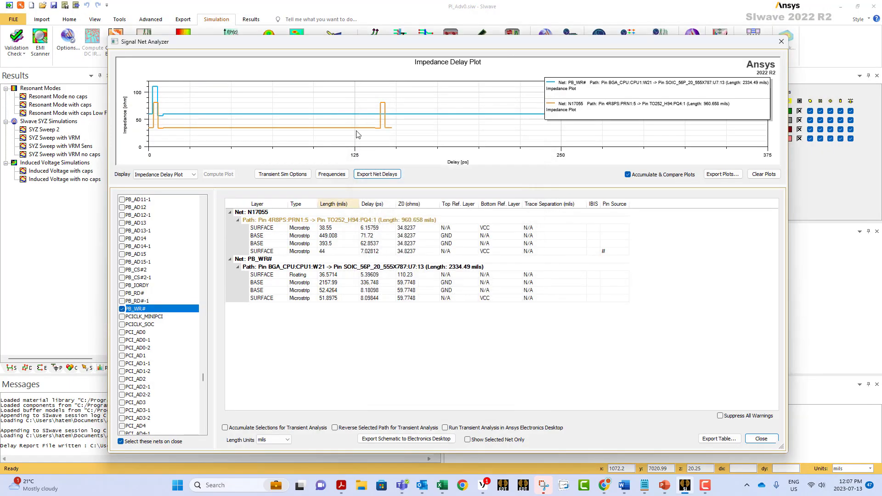
{"action": "right_click", "coordinate": [244, 100]}
{"action": "mouse_move", "coordinate": [280, 102]}
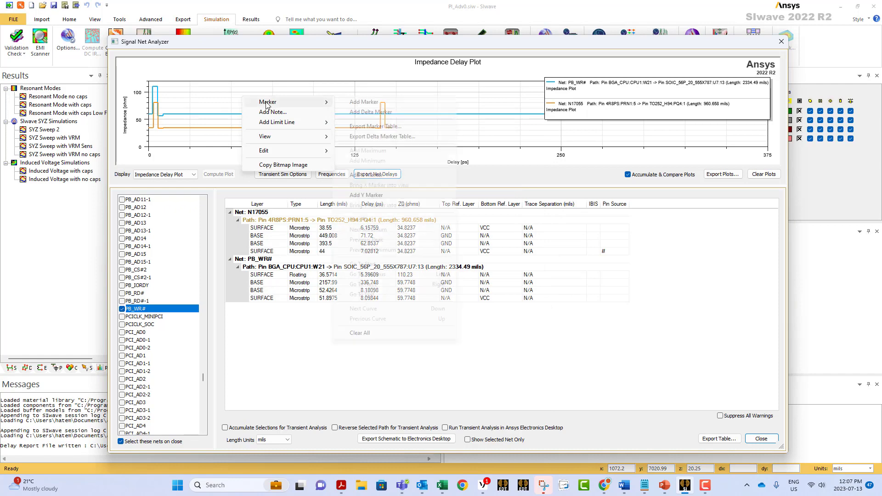
{"action": "left_click", "coordinate": [345, 103]}
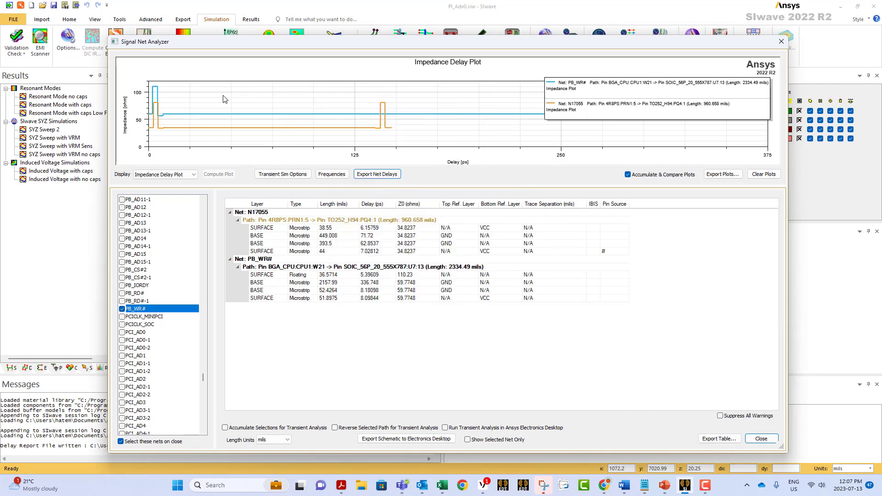
{"action": "right_click", "coordinate": [272, 95]}
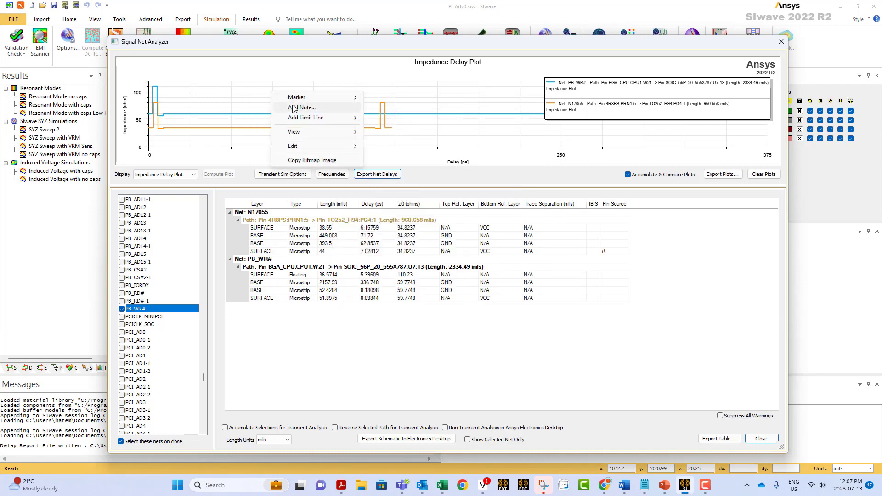
{"action": "mouse_move", "coordinate": [309, 121]}
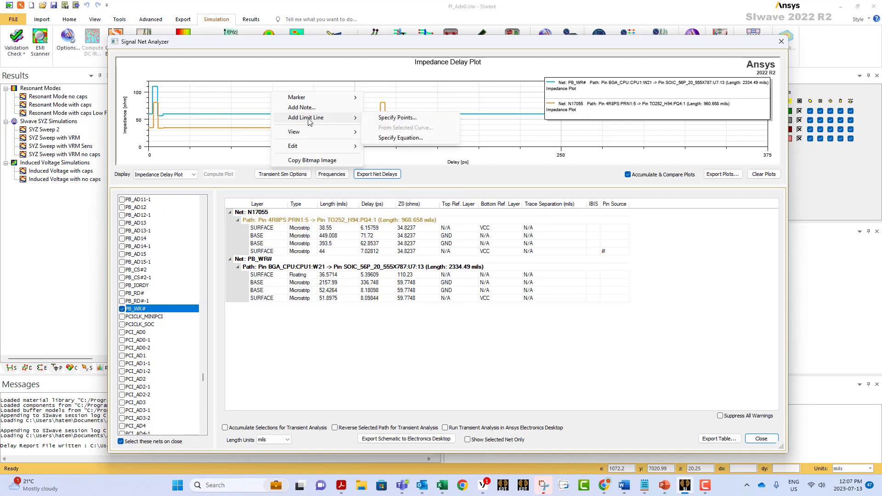
{"action": "left_click", "coordinate": [396, 117]}
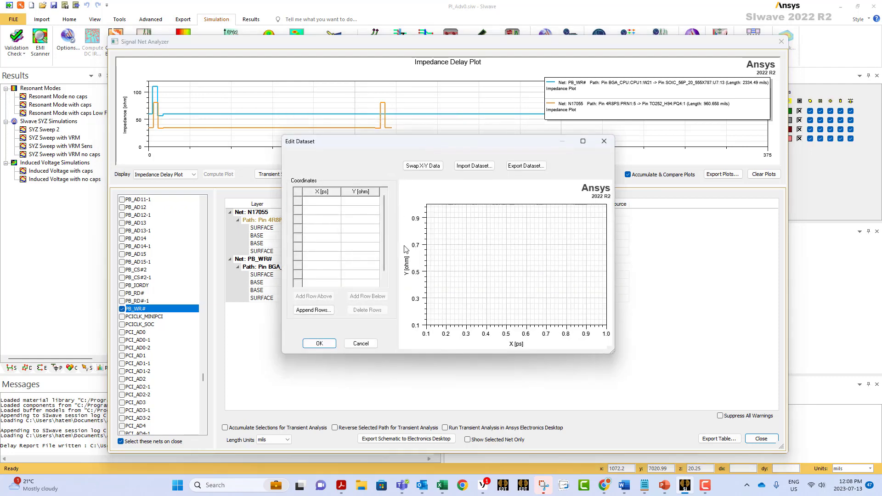
{"action": "left_click", "coordinate": [359, 345]}
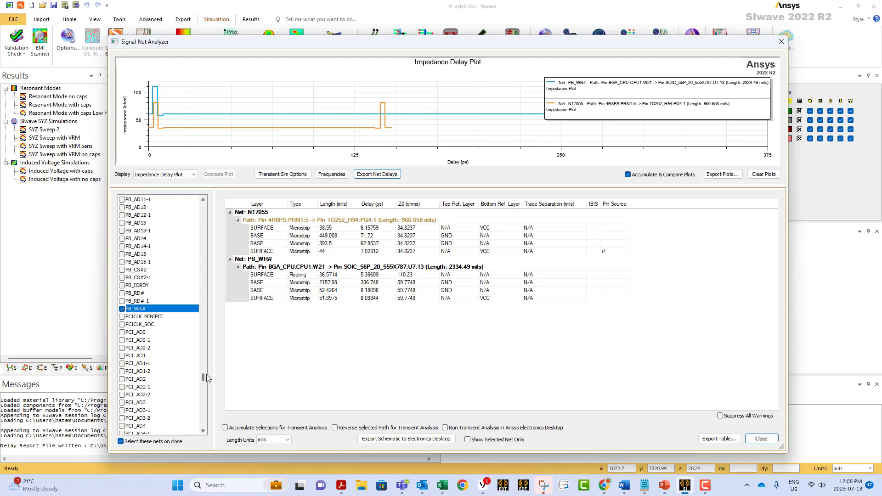
Try to load the +1.2V net into the analyzer and skip processing it as a non-signal net.
{"action": "left_click_drag", "start_coordinate": [204, 375], "coordinate": [206, 209]}
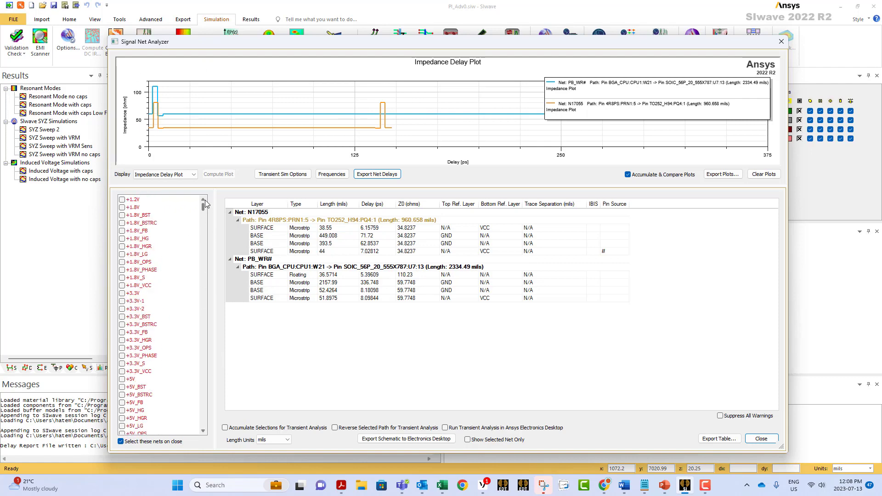
{"action": "left_click", "coordinate": [122, 200]}
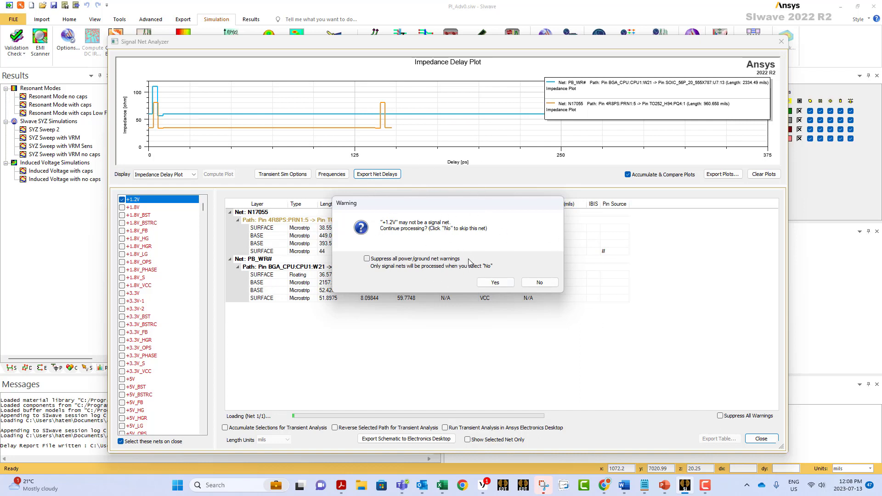
{"action": "left_click", "coordinate": [534, 285]}
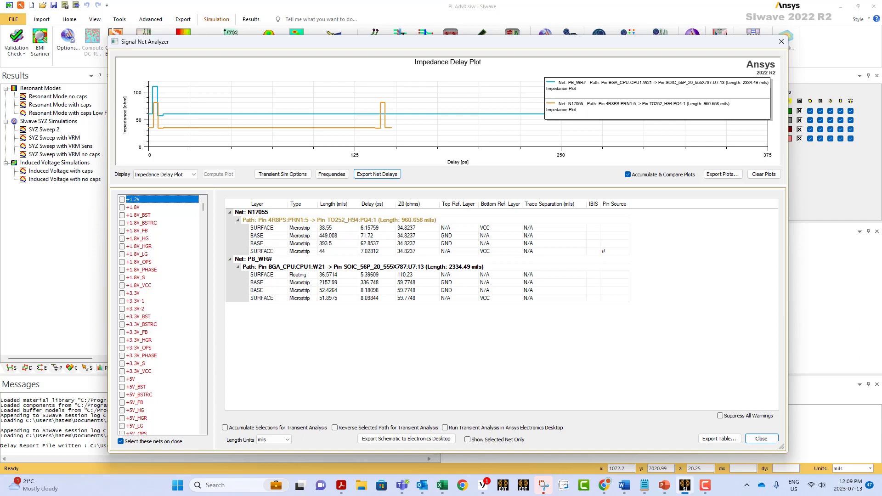
Try to load the DDC_SCL net into the analyzer and dismiss the path warning.
{"action": "scroll", "coordinate": [130, 239], "scroll_direction": "down", "scroll_amount": 15}
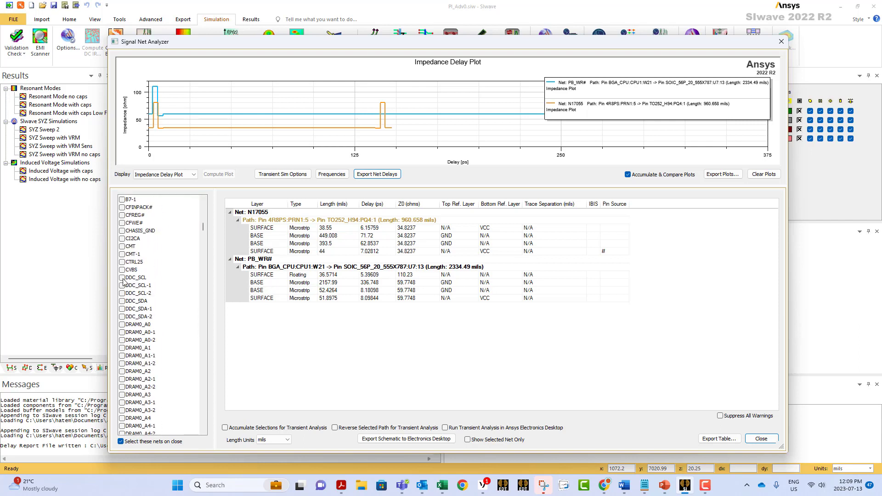
{"action": "left_click", "coordinate": [122, 278]}
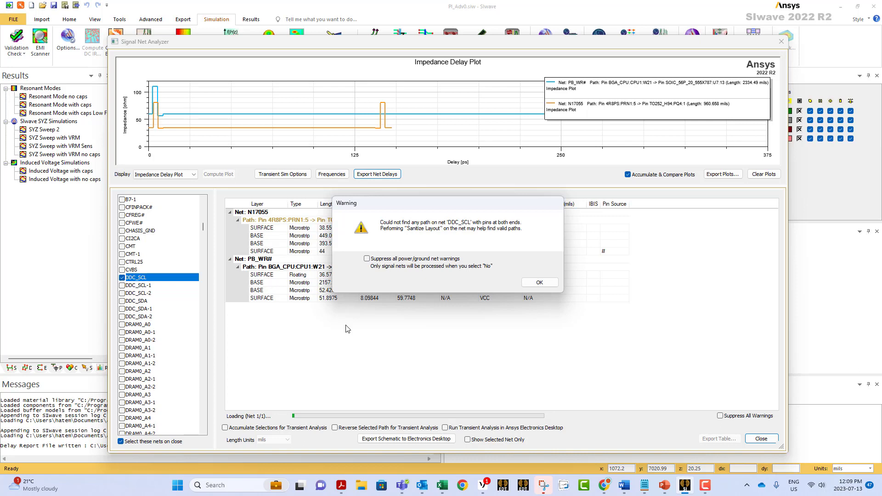
{"action": "left_click", "coordinate": [532, 283]}
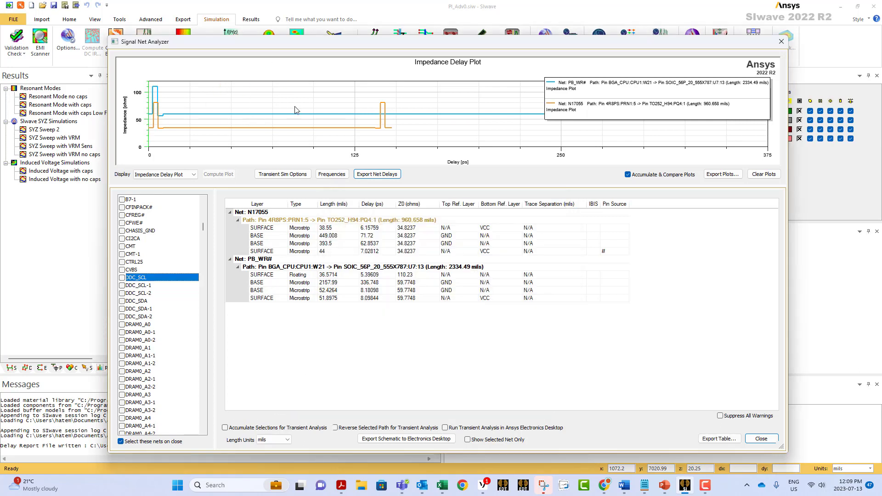
Switch the analyzer display to Transient Response Plot, request the plot computation and close the analyzer.
{"action": "left_click", "coordinate": [193, 177]}
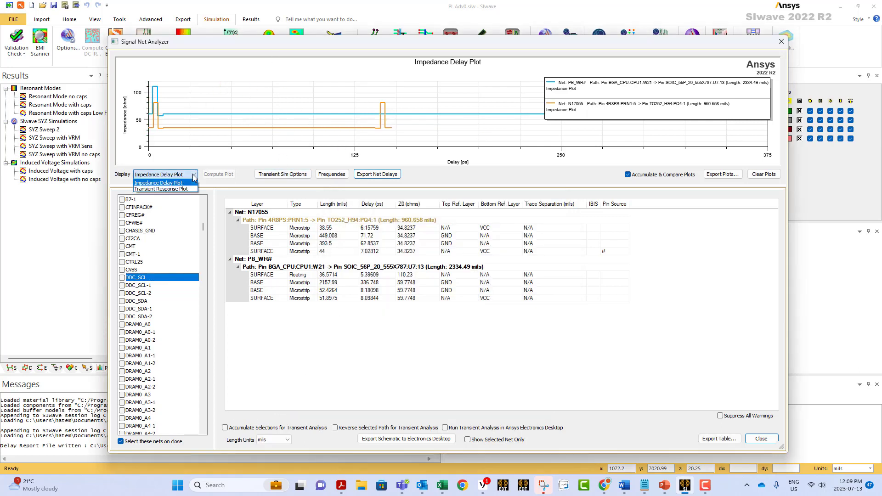
{"action": "left_click", "coordinate": [183, 188]}
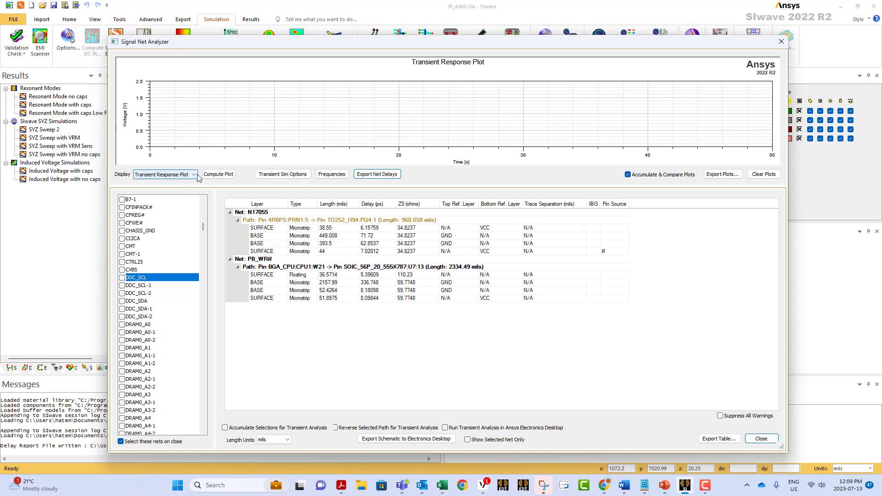
{"action": "left_click", "coordinate": [219, 175]}
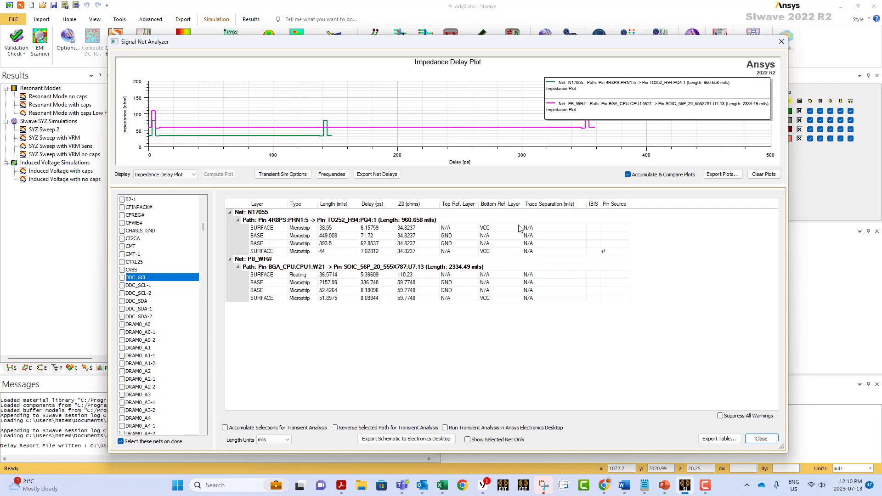
{"action": "left_click", "coordinate": [763, 440]}
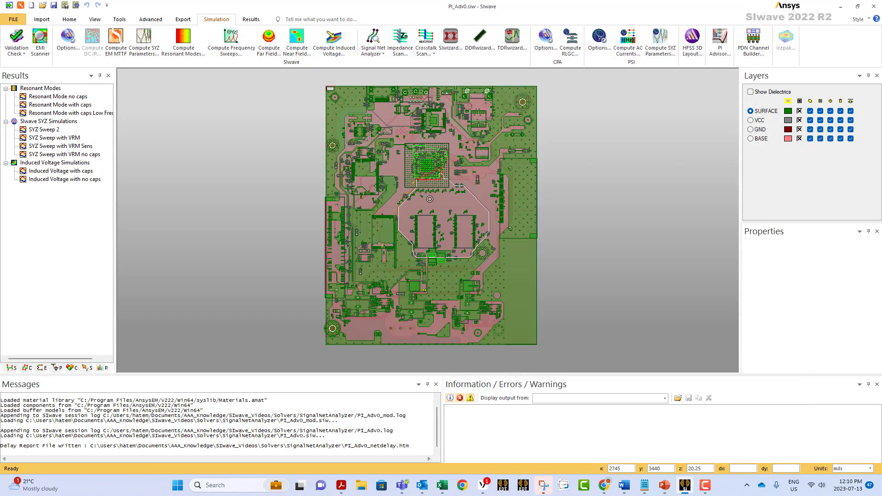
Review the single-frequency and frequency-range settings in the Signal Net Analyzer options and discard any changes.
{"action": "left_click", "coordinate": [384, 54]}
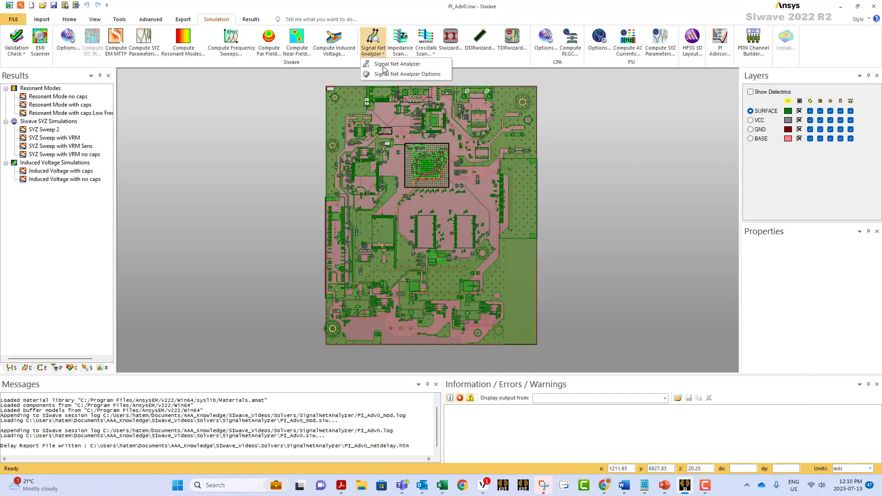
{"action": "left_click", "coordinate": [384, 75]}
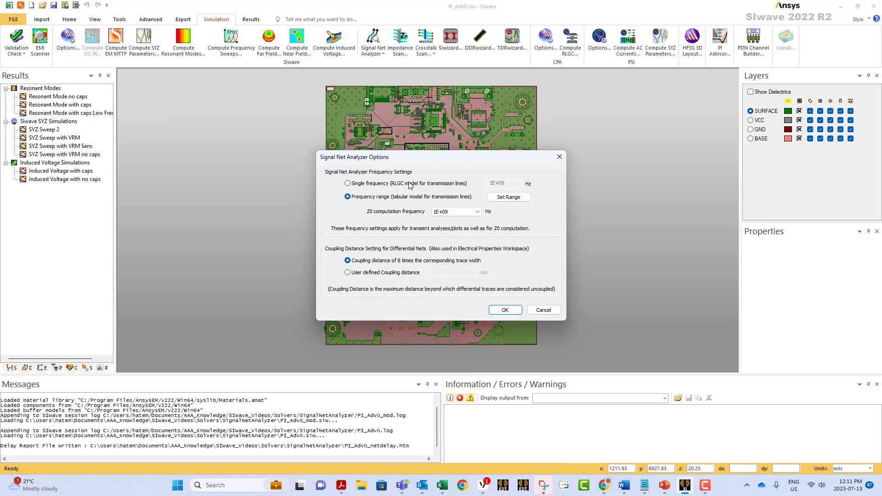
{"action": "left_click", "coordinate": [363, 185]}
{"action": "left_click", "coordinate": [364, 198]}
{"action": "left_click", "coordinate": [534, 312]}
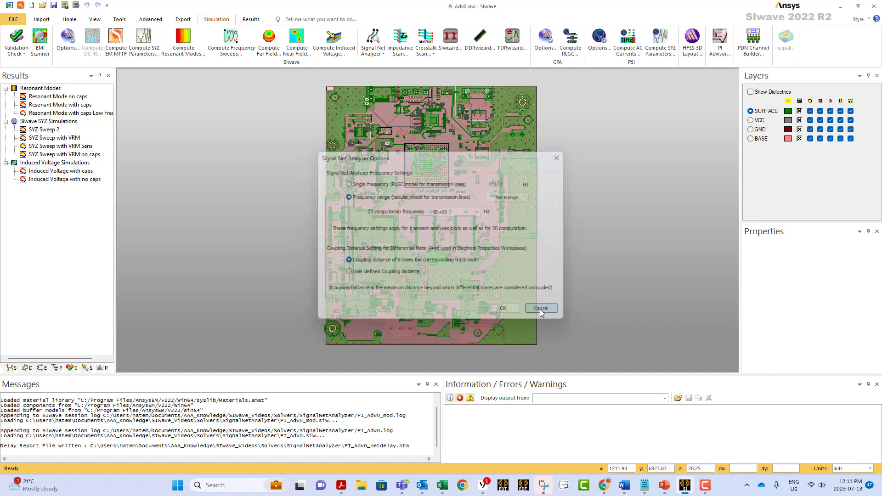
Reopen the Signal Net Analyzer and plot the impedance over delay of the PB_WR# and N17055 paths together.
{"action": "left_click", "coordinate": [363, 49]}
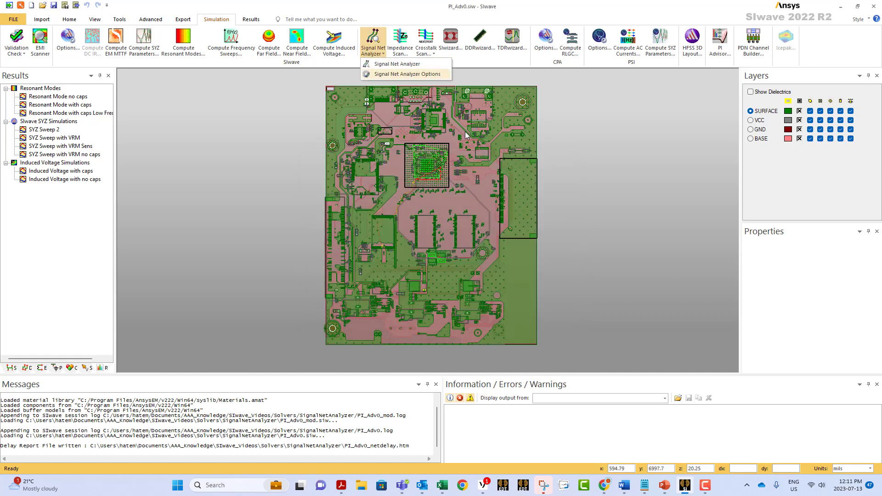
{"action": "left_click", "coordinate": [398, 70]}
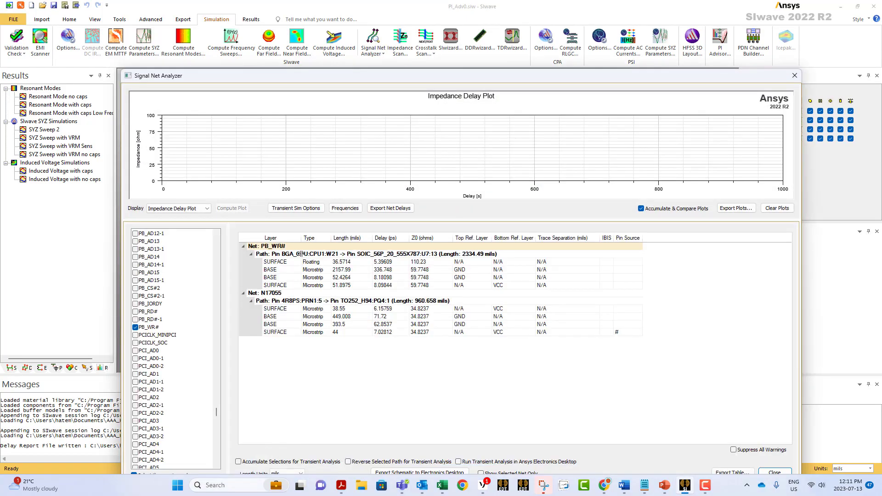
{"action": "left_click", "coordinate": [283, 256]}
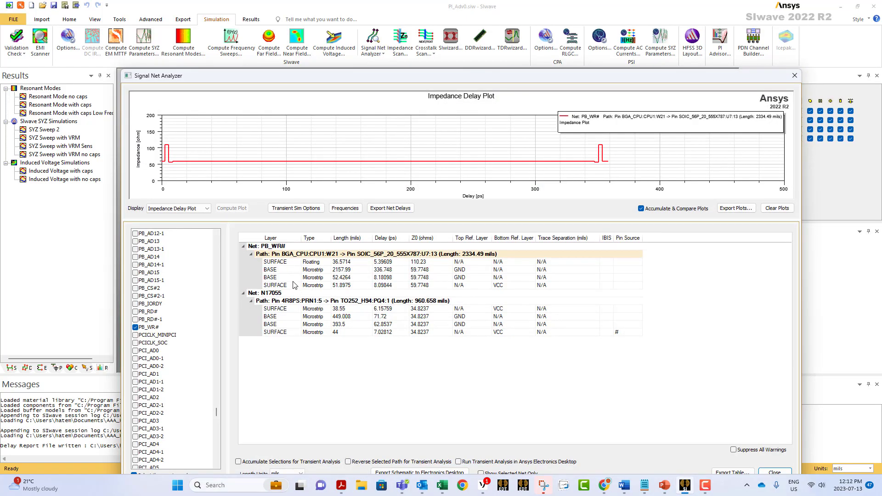
{"action": "left_click", "coordinate": [292, 302]}
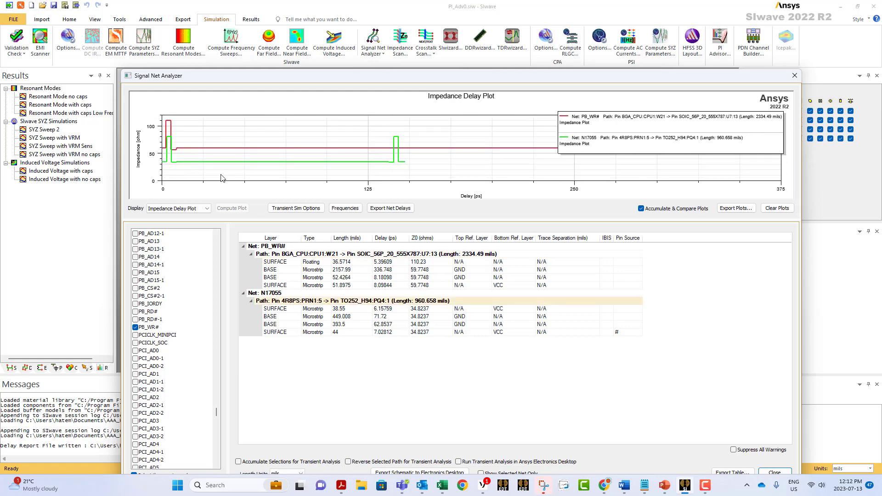
Review the plot types, the transient simulation's source choices and the managed source definitions, and cancel the options without changes.
{"action": "left_click", "coordinate": [206, 210]}
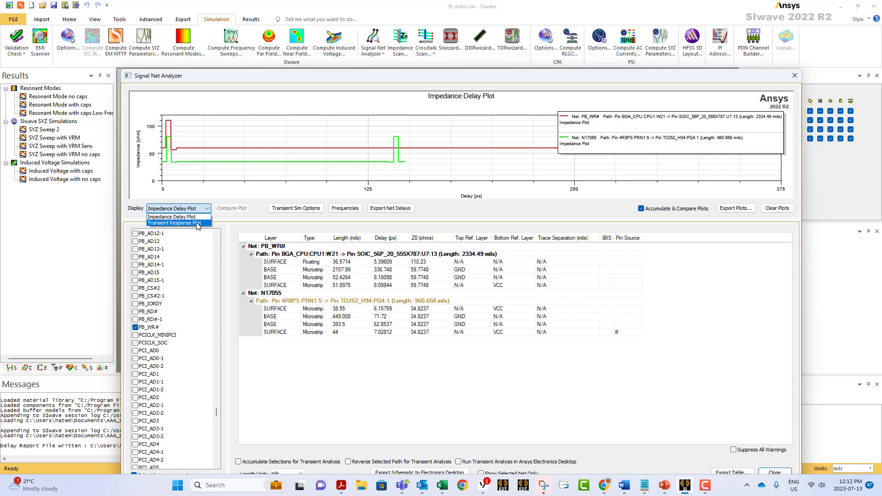
{"action": "left_click", "coordinate": [207, 209]}
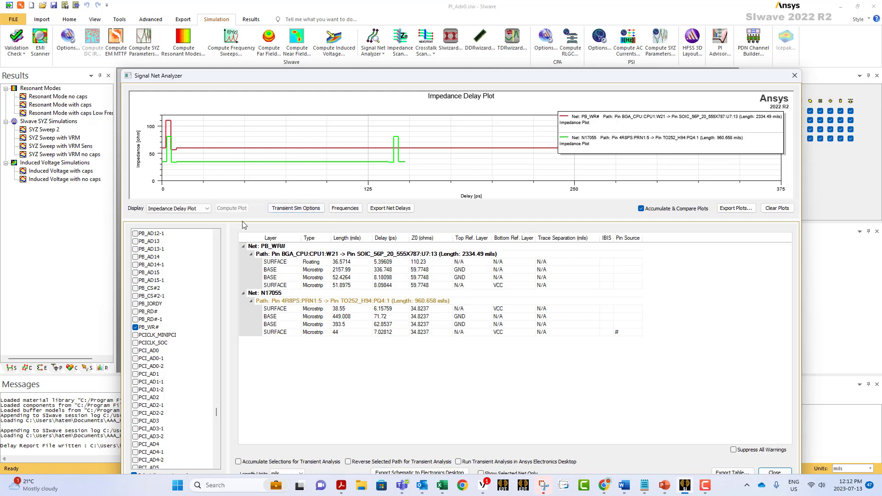
{"action": "left_click", "coordinate": [311, 211]}
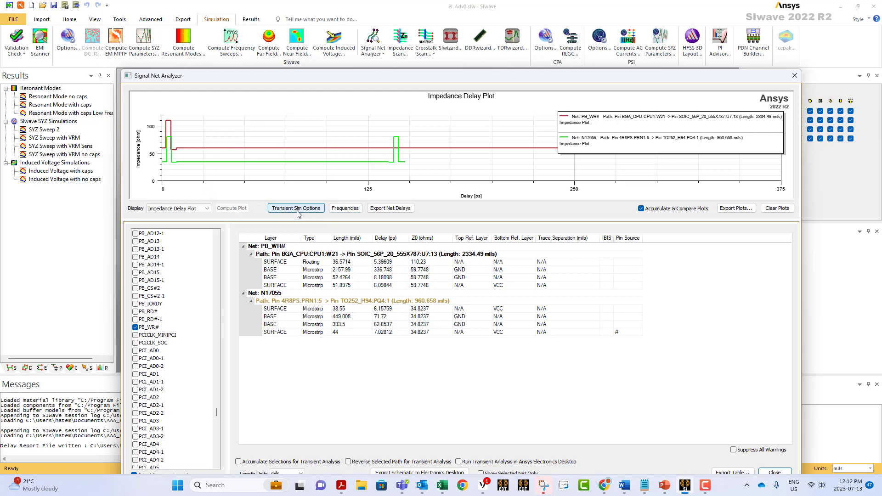
{"action": "left_click_drag", "start_coordinate": [437, 152], "coordinate": [328, 146]}
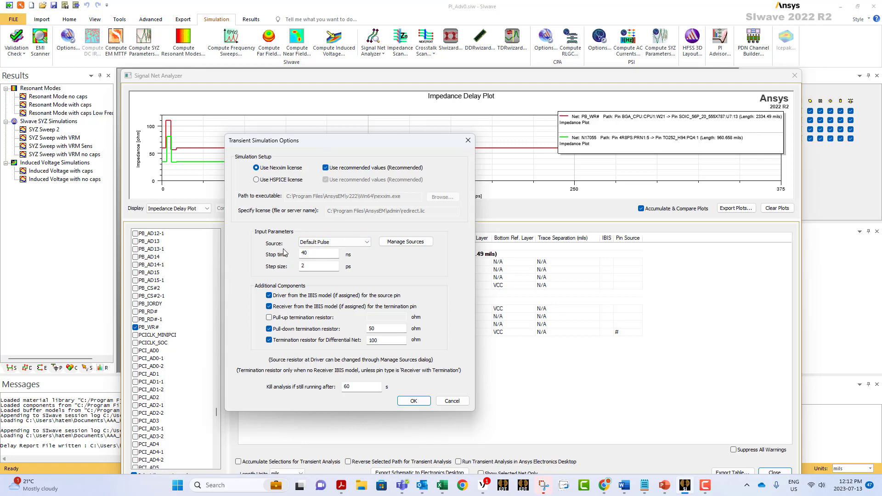
{"action": "left_click", "coordinate": [354, 243]}
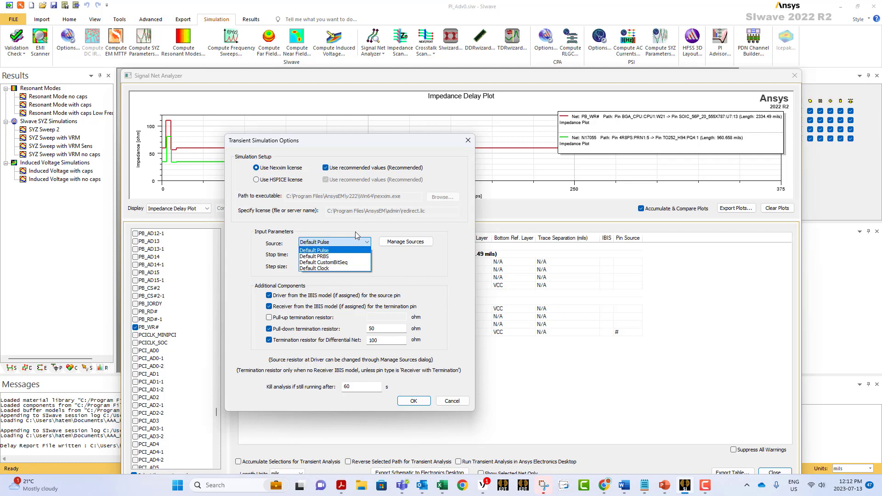
{"action": "left_click", "coordinate": [356, 236]}
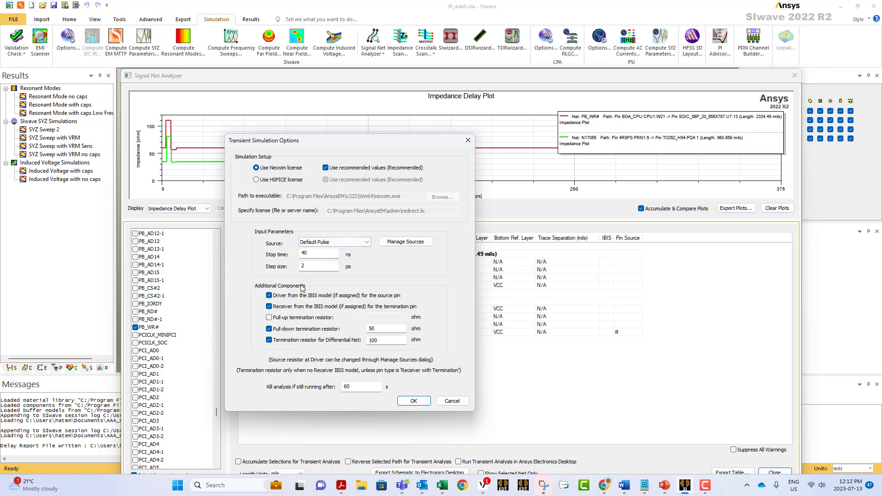
{"action": "left_click", "coordinate": [401, 246]}
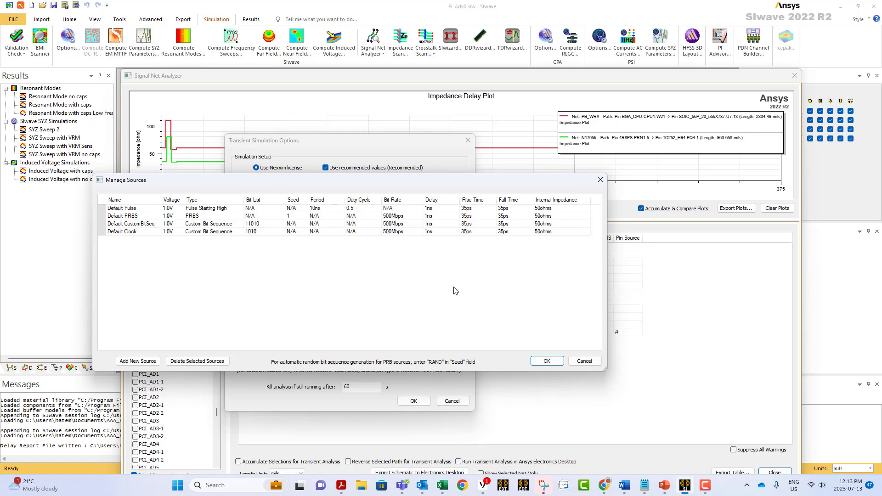
{"action": "left_click", "coordinate": [577, 361]}
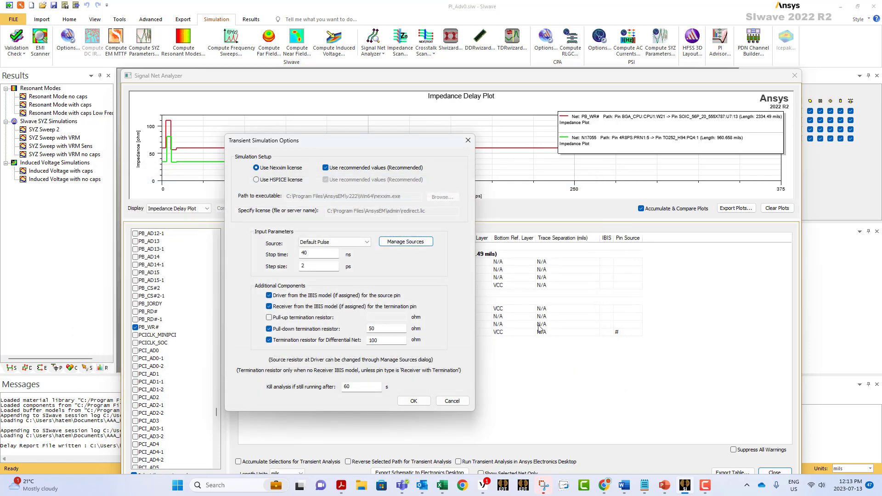
{"action": "left_click", "coordinate": [451, 402]}
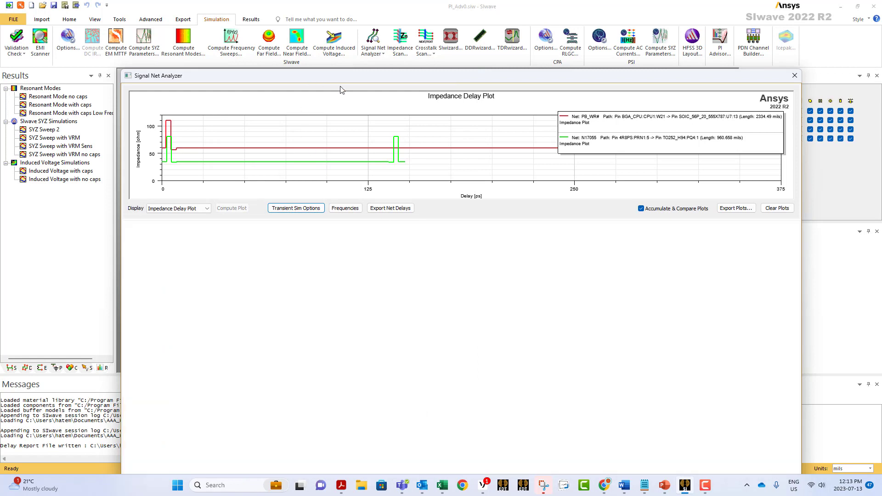
Review the frequency sweep range in the Signal Net Analyzer options and close it.
{"action": "left_click", "coordinate": [383, 54]}
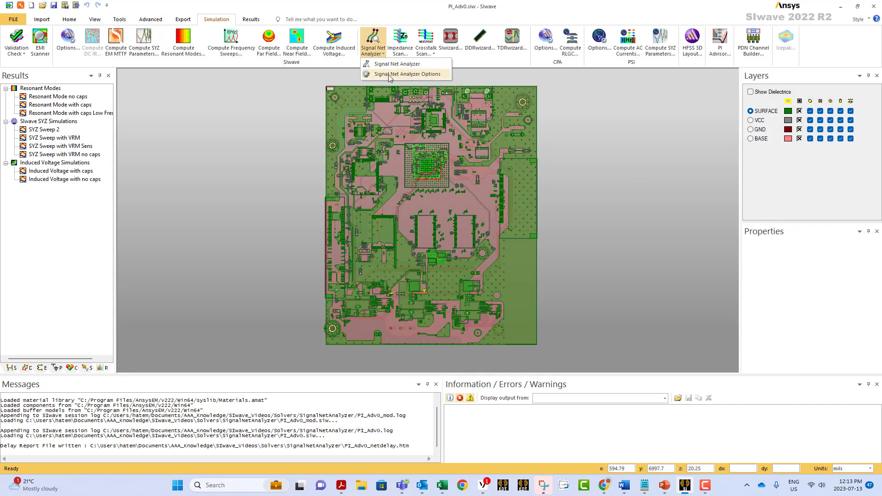
{"action": "left_click", "coordinate": [389, 75]}
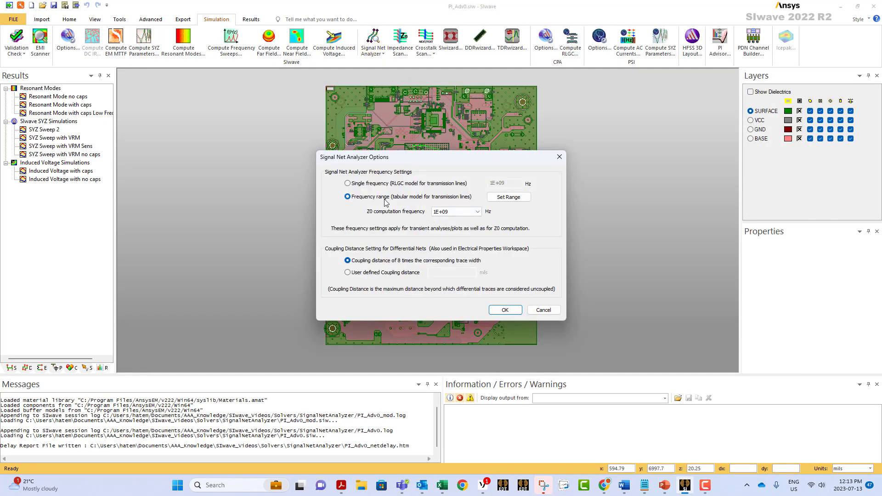
{"action": "left_click", "coordinate": [509, 198]}
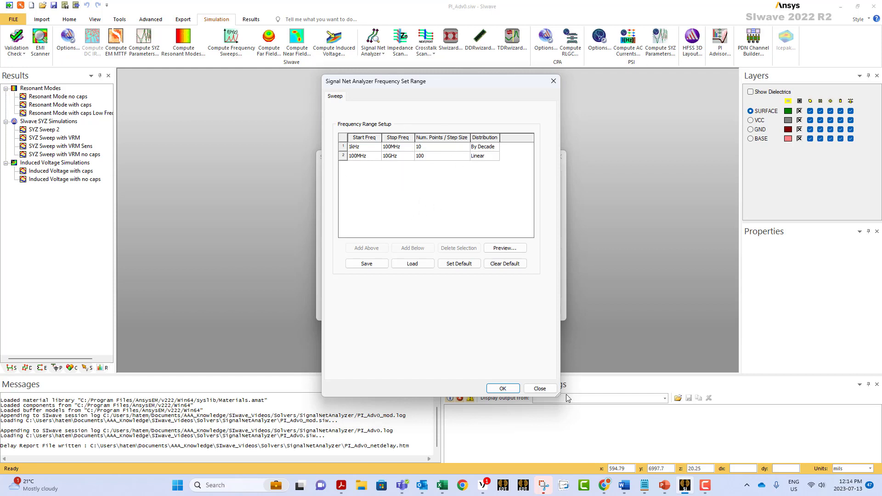
{"action": "left_click", "coordinate": [553, 387]}
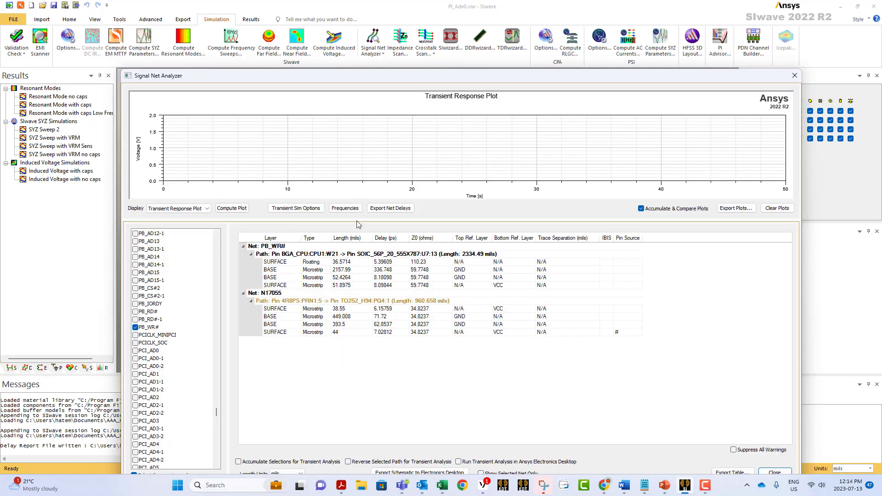
Select the PB_WR# path in the analyzer and compute its transient response plot.
{"action": "left_click", "coordinate": [313, 254]}
{"action": "left_click", "coordinate": [310, 301]}
{"action": "left_click", "coordinate": [299, 256]}
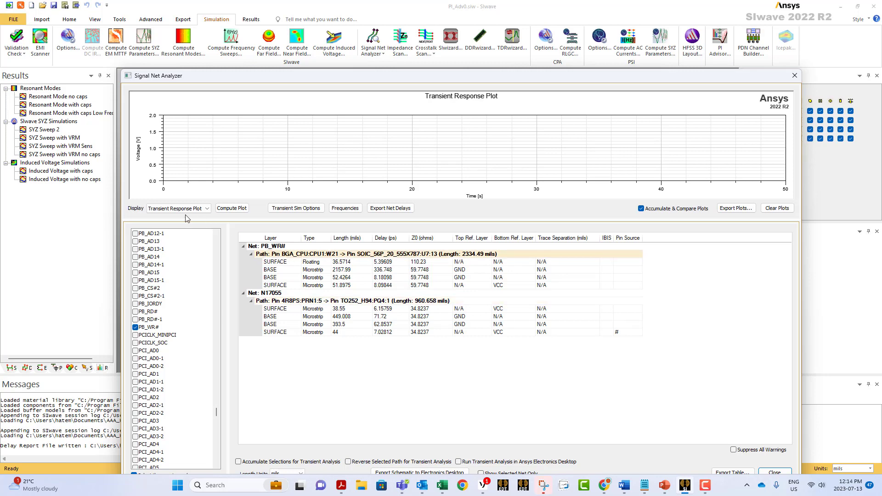
{"action": "left_click", "coordinate": [231, 209]}
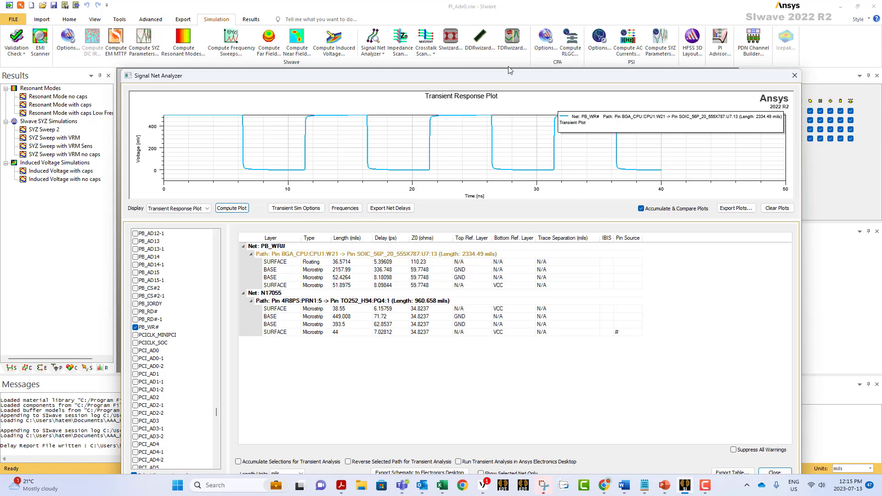
{"action": "left_click_drag", "start_coordinate": [491, 72], "coordinate": [491, 40]}
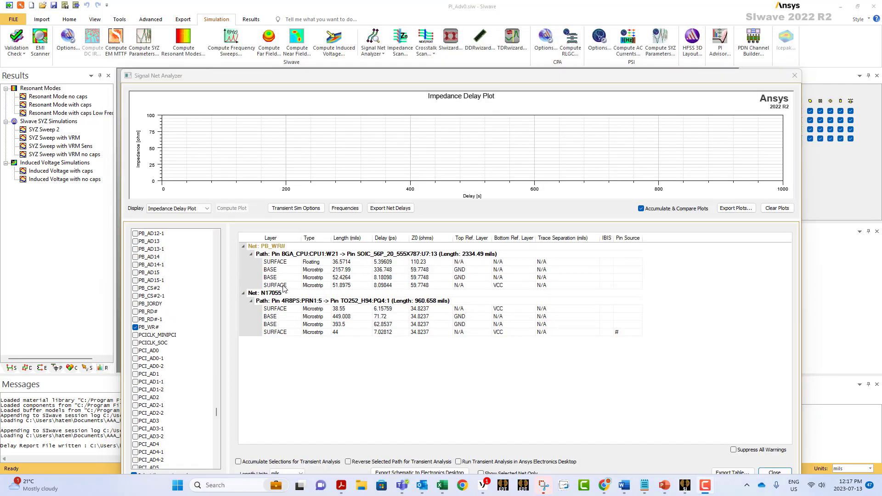
Plot the PB_WR# path's impedance over delay and close the analyzer.
{"action": "left_click", "coordinate": [300, 255]}
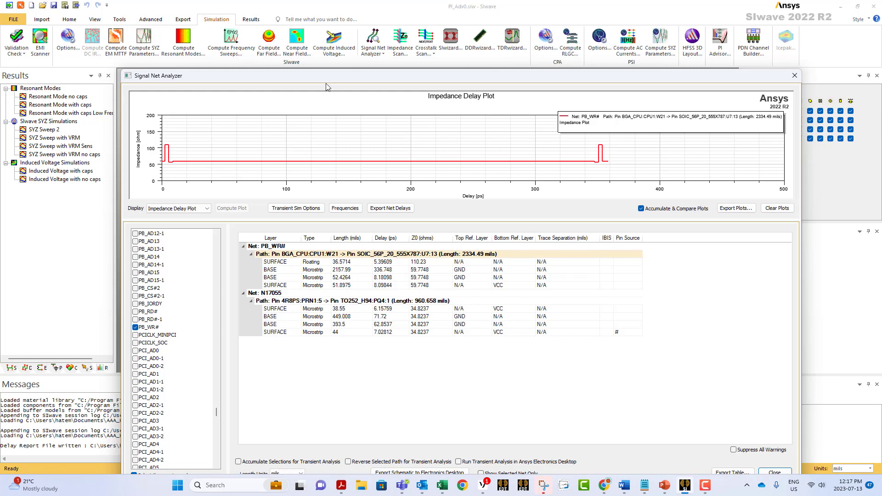
{"action": "left_click_drag", "start_coordinate": [324, 83], "coordinate": [311, 53]}
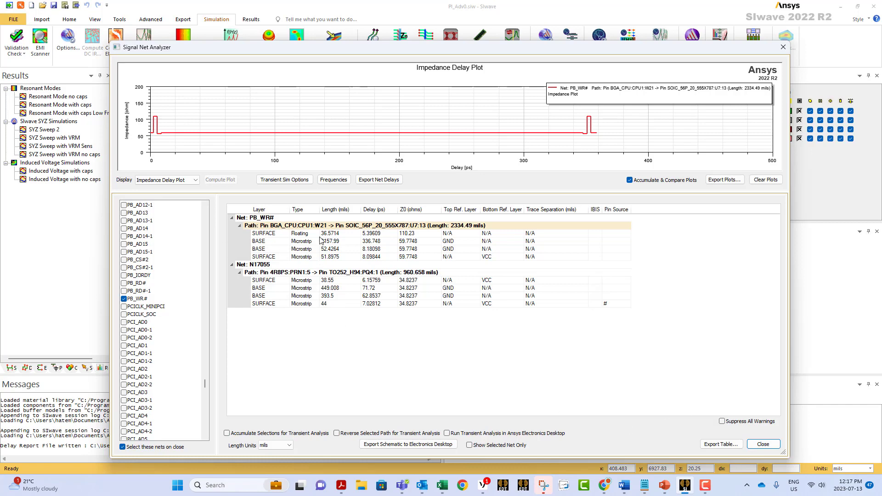
{"action": "left_click", "coordinate": [763, 444]}
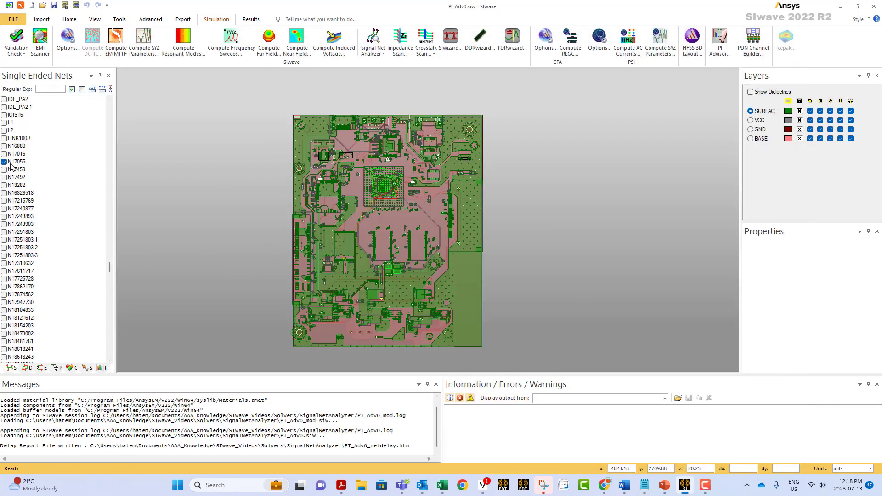
Hide every object type on all board layers, then turn on only the traces for all four layers.
{"action": "left_click_drag", "start_coordinate": [109, 268], "coordinate": [105, 303]}
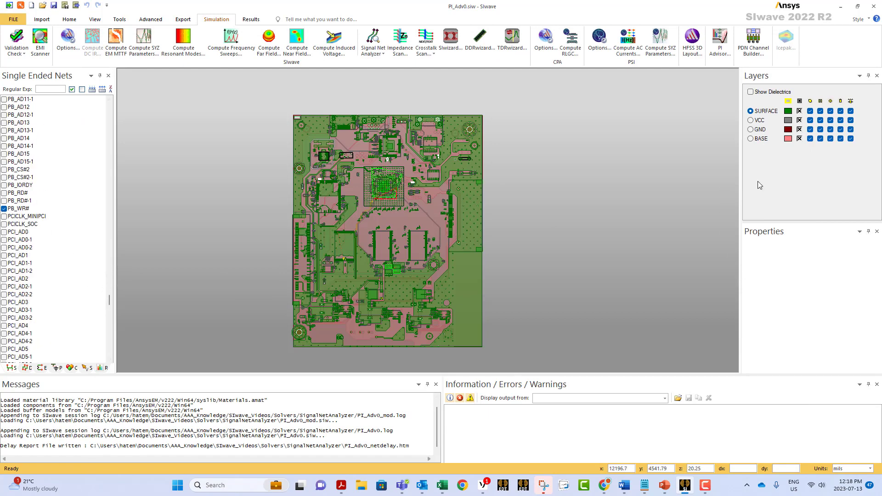
{"action": "left_click", "coordinate": [800, 101]}
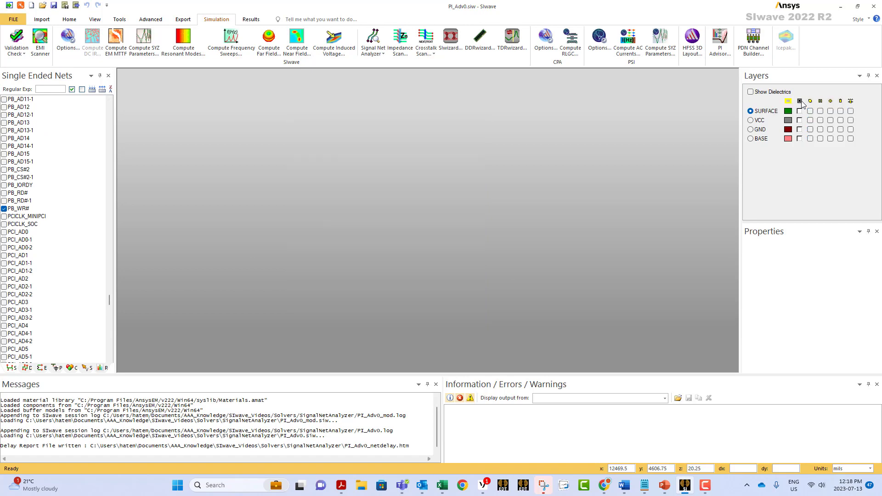
{"action": "left_click", "coordinate": [821, 101]}
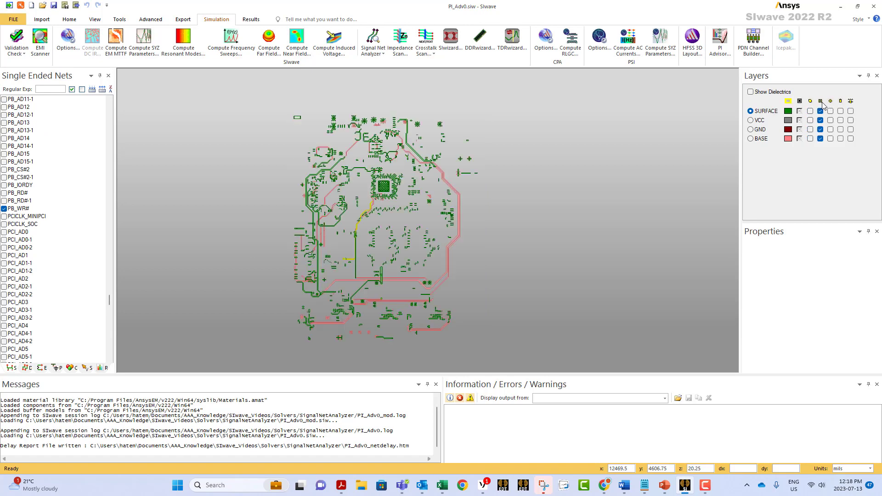
Inspect the highlighted N17055 and PB_WR# traces on the board, reading each one's net, layer and length.
{"action": "scroll", "coordinate": [381, 271], "scroll_direction": "up", "scroll_amount": 3}
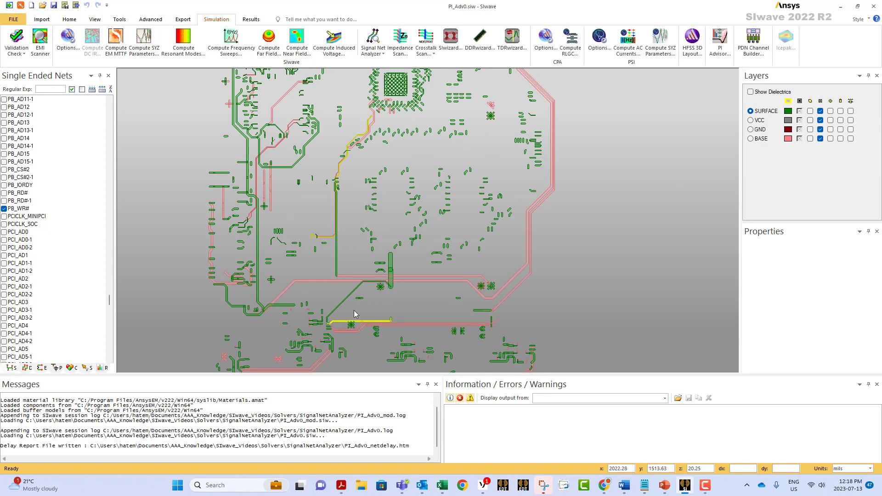
{"action": "scroll", "coordinate": [356, 317], "scroll_direction": "up", "scroll_amount": 5}
{"action": "mouse_move", "coordinate": [355, 158]}
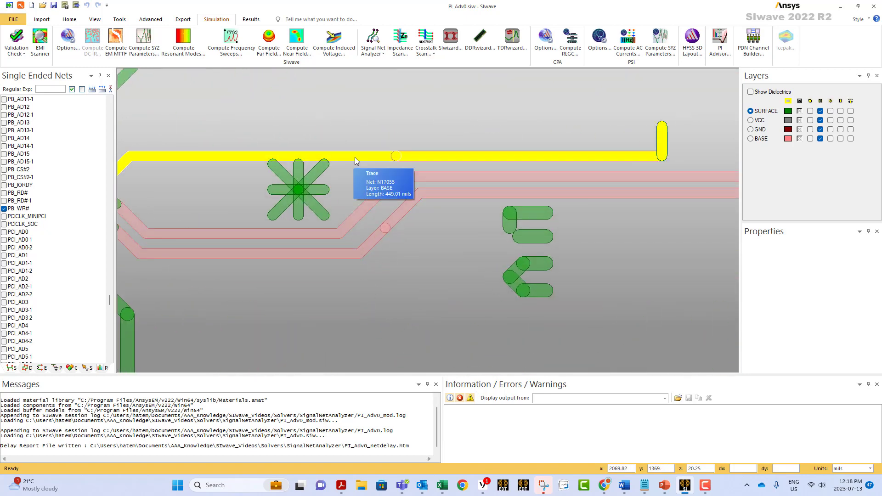
{"action": "scroll", "coordinate": [355, 157], "scroll_direction": "down", "scroll_amount": 8}
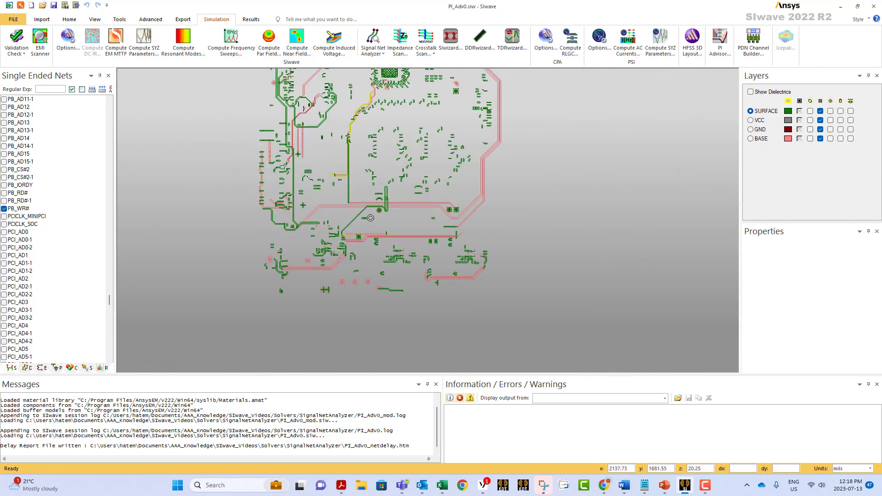
{"action": "scroll", "coordinate": [368, 129], "scroll_direction": "up", "scroll_amount": 4}
{"action": "scroll", "coordinate": [301, 276], "scroll_direction": "up", "scroll_amount": 5}
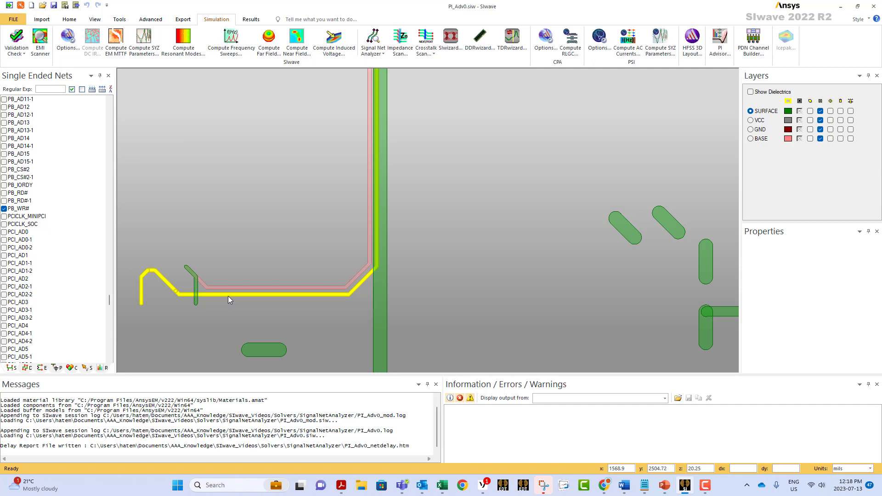
{"action": "mouse_move", "coordinate": [229, 297]}
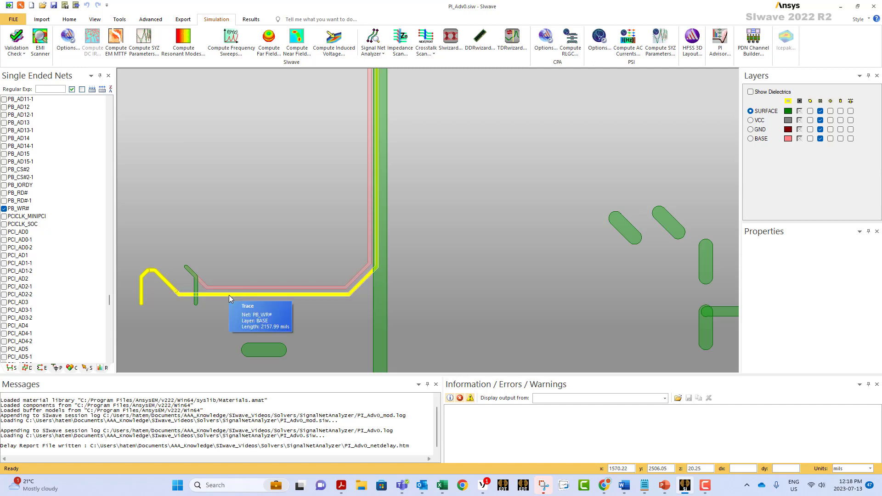
{"action": "scroll", "coordinate": [260, 247], "scroll_direction": "down", "scroll_amount": 8}
Show the pads on the SURFACE layer and select component PQ4 at the end of the N17055 trace.
{"action": "scroll", "coordinate": [276, 264], "scroll_direction": "up", "scroll_amount": 8}
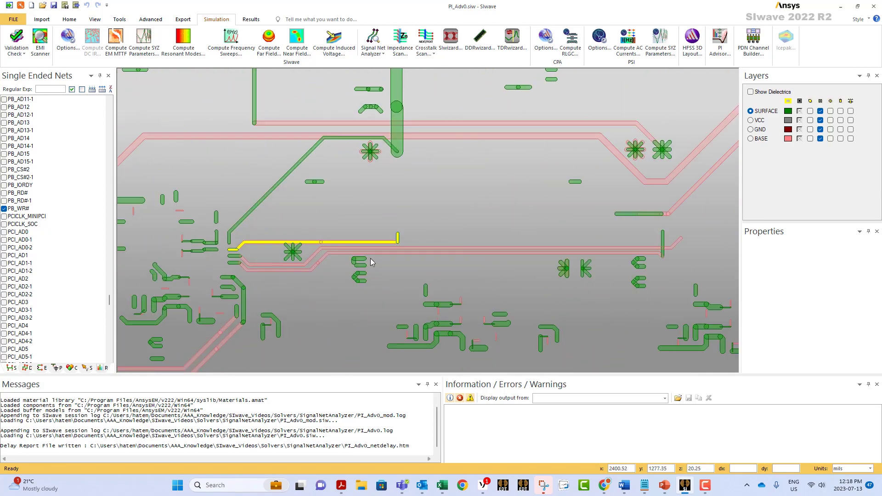
{"action": "left_click", "coordinate": [830, 111]}
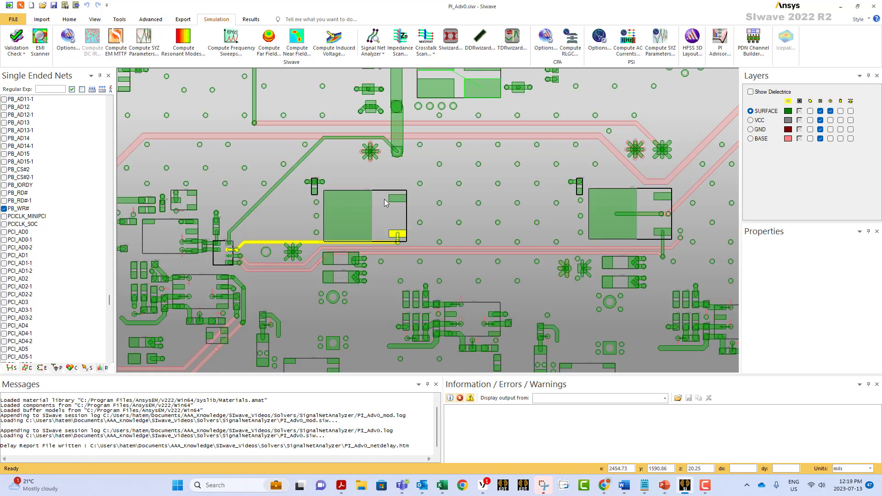
{"action": "scroll", "coordinate": [387, 200], "scroll_direction": "up", "scroll_amount": 3}
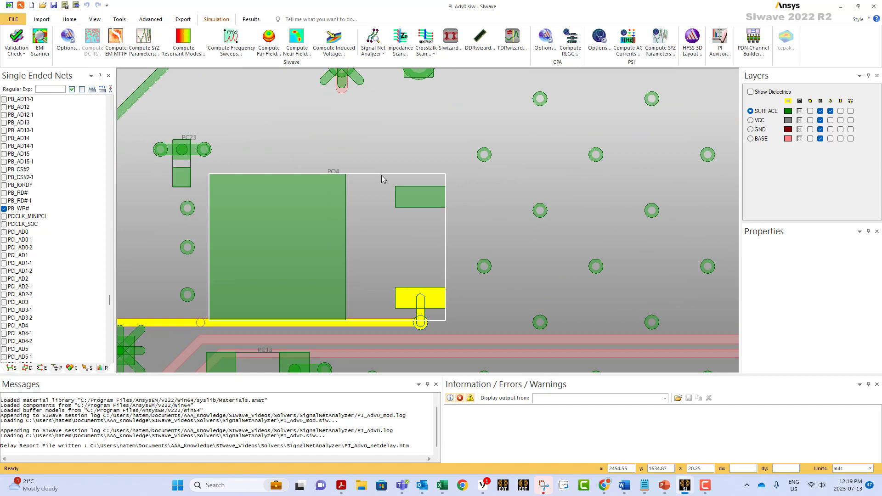
{"action": "mouse_move", "coordinate": [381, 174]}
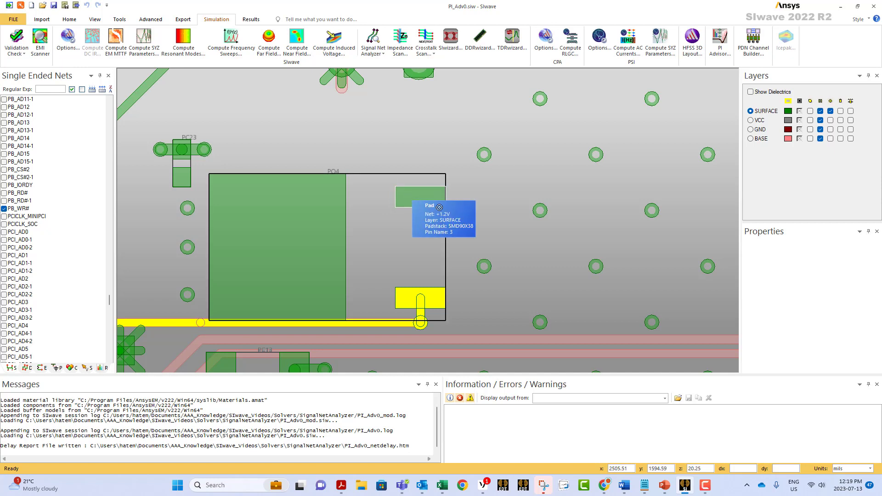
{"action": "left_click", "coordinate": [444, 246]}
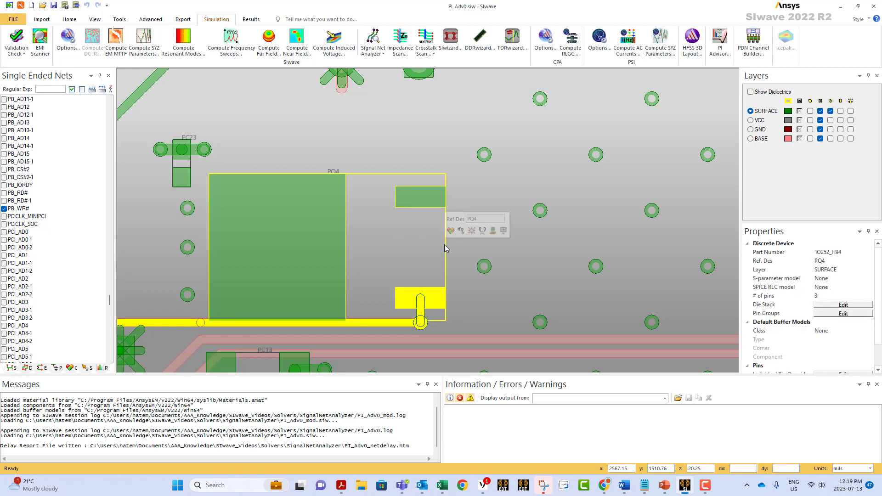
Review PQ4's IBIS model and excitation source assignments, cancel without changes, and check the net of its highlighted pad.
{"action": "left_click", "coordinate": [482, 231]}
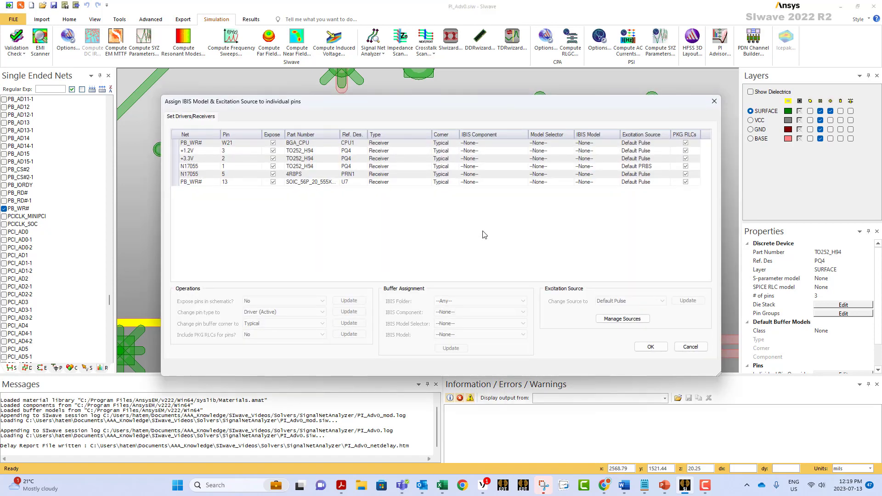
{"action": "left_click", "coordinate": [683, 348]}
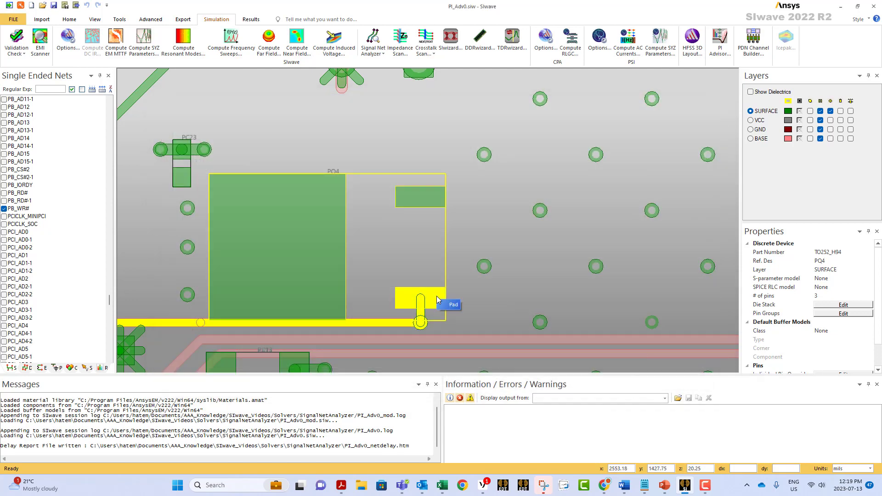
{"action": "mouse_move", "coordinate": [407, 295]}
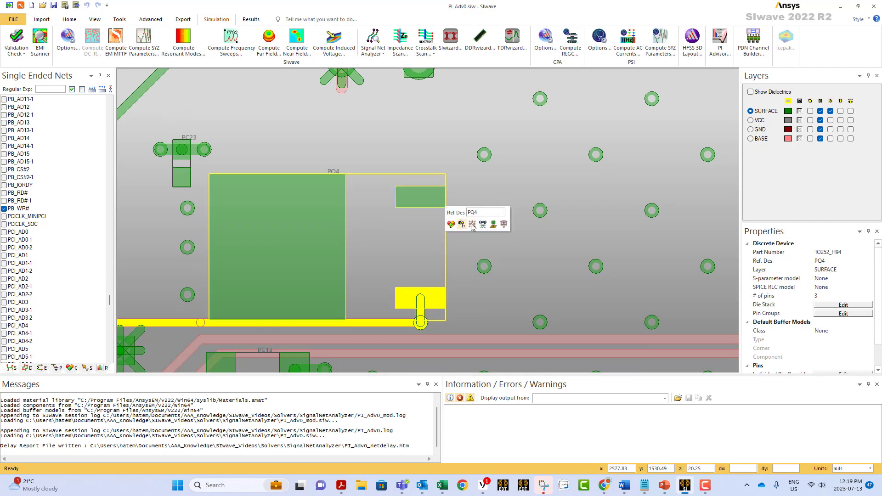
In PQ4's IBIS assignment, give pin 1 on net N17055 the CycloneII component with the 2c_cmos15_cfdone model.
{"action": "left_click", "coordinate": [482, 225]}
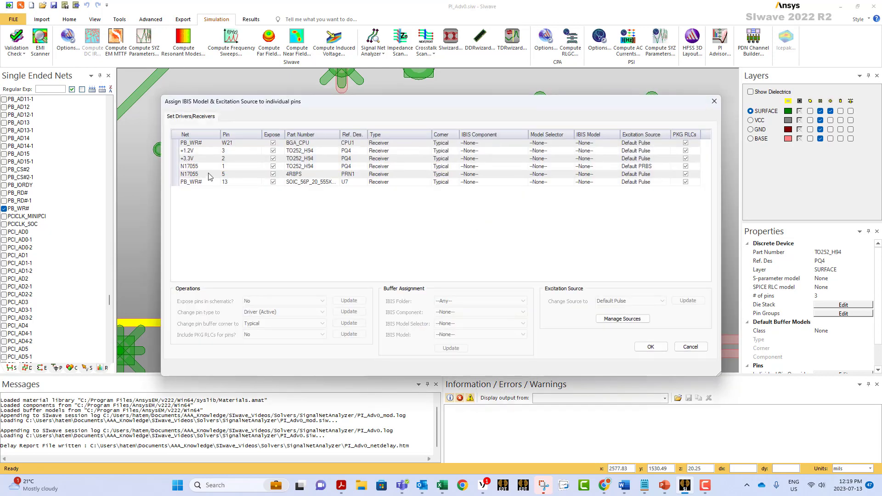
{"action": "left_click", "coordinate": [185, 170]}
{"action": "left_click", "coordinate": [482, 167]}
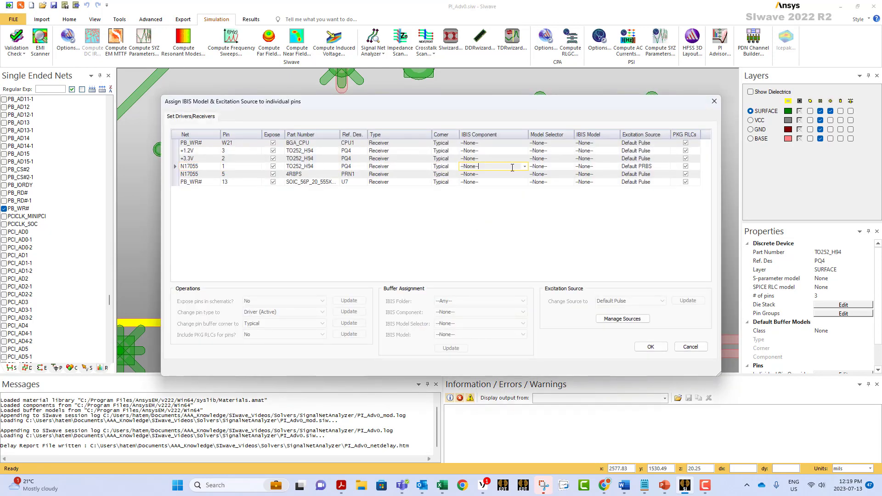
{"action": "left_click", "coordinate": [525, 167]}
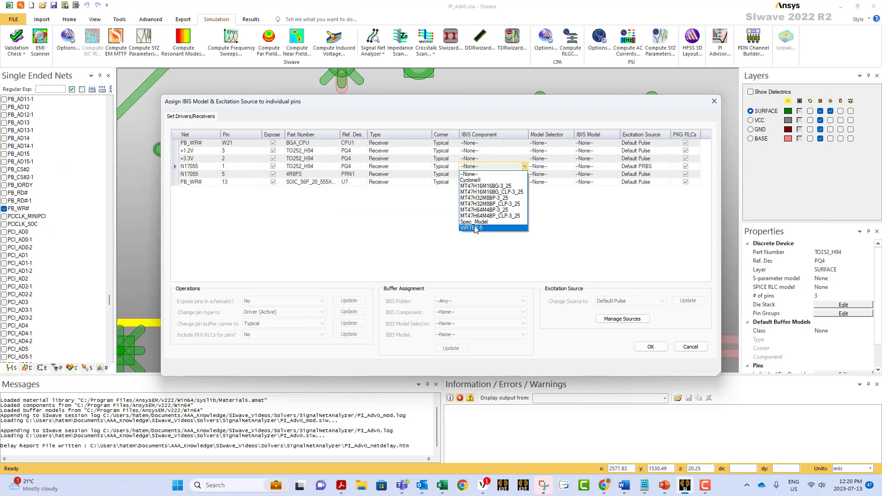
{"action": "left_click", "coordinate": [473, 179]}
{"action": "left_click", "coordinate": [606, 168]}
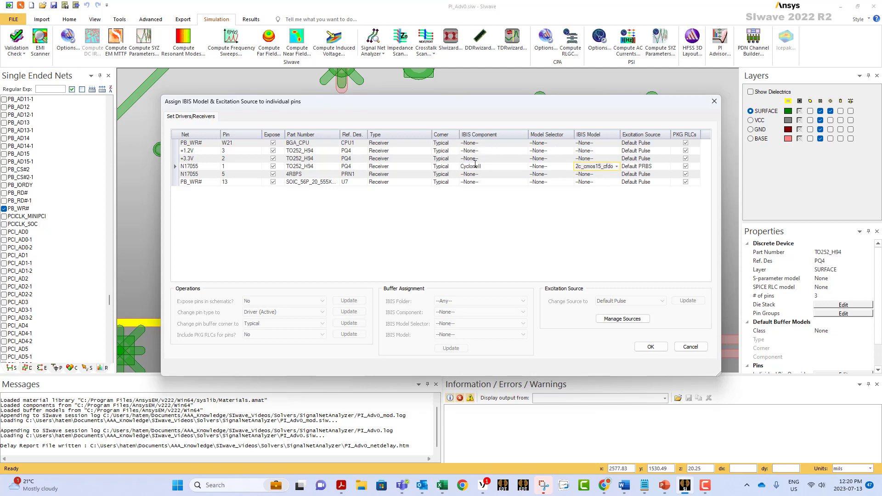
{"action": "left_click", "coordinate": [667, 227]}
Set the excitation source of PQ4 pin 1 on N17055 to Default PRBS and accept the assignments.
{"action": "left_click", "coordinate": [659, 164]}
{"action": "left_click", "coordinate": [667, 168]}
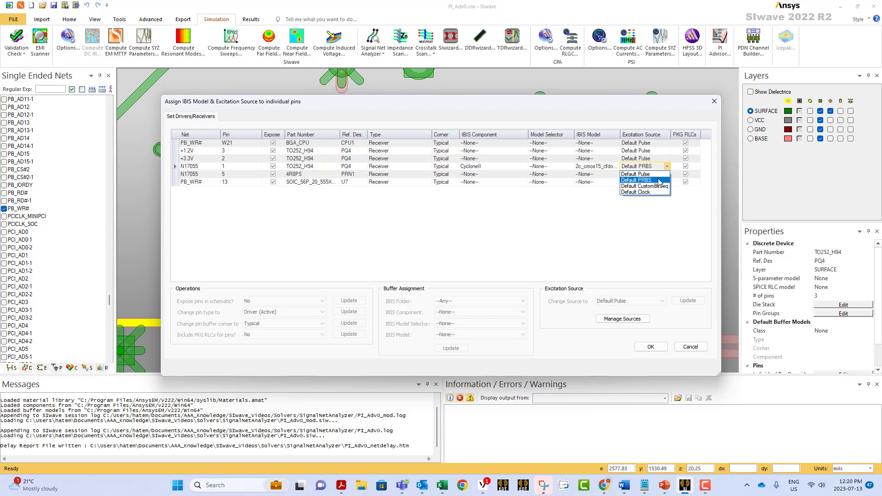
{"action": "left_click", "coordinate": [659, 180]}
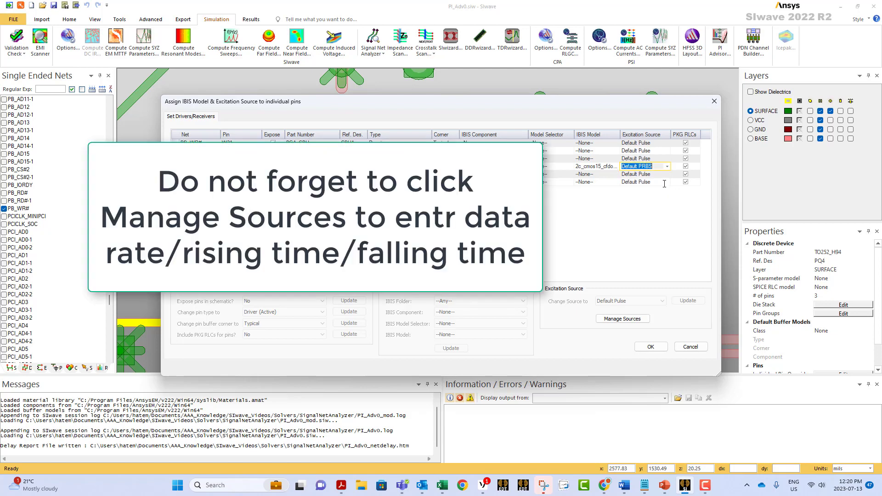
{"action": "left_click", "coordinate": [643, 348]}
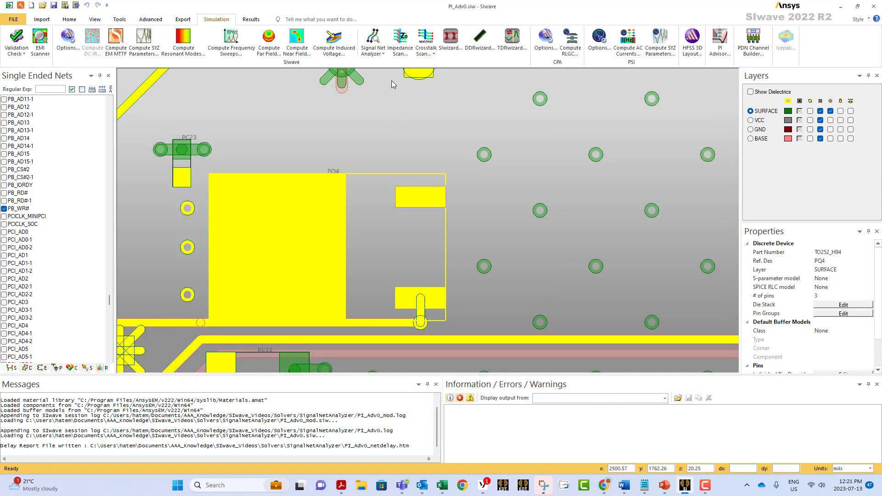
Reopen the Signal Net Analyzer, skipping power nets such as +1.2V, check N17055's IBIS and source markers, and open the transient simulation options.
{"action": "left_click", "coordinate": [374, 39]}
{"action": "left_click", "coordinate": [550, 316]}
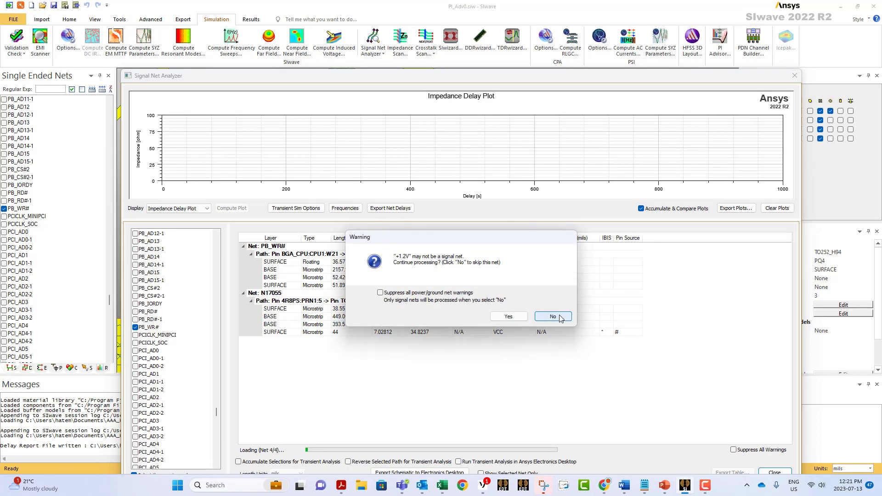
{"action": "left_click", "coordinate": [560, 318]}
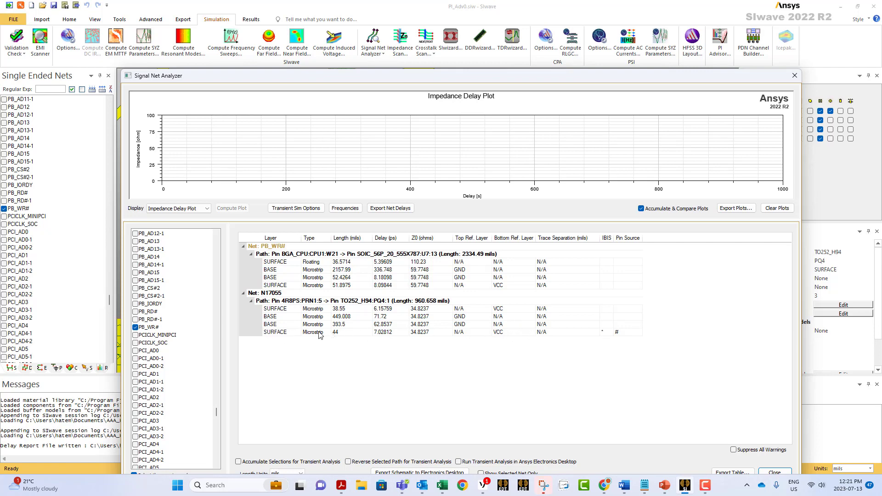
{"action": "mouse_move", "coordinate": [608, 331]}
{"action": "left_click", "coordinate": [314, 209]}
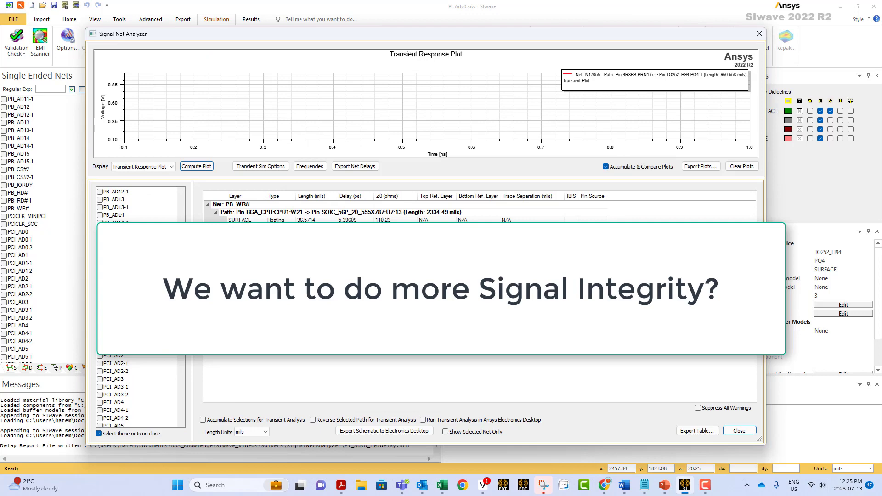
Select the N17055 path from PRN1 pin 5 to PQ4 pin 1 and export its schematic to Electronics Desktop.
{"action": "left_click", "coordinate": [374, 431]}
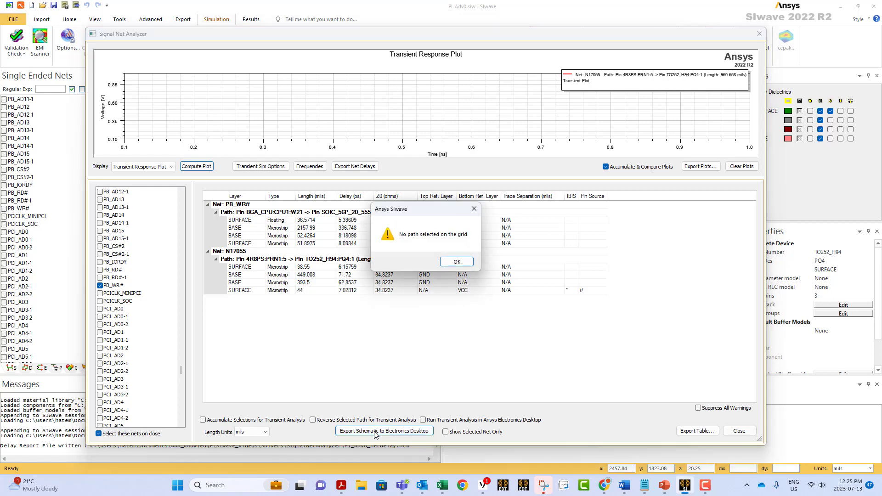
{"action": "left_click", "coordinate": [456, 261]}
{"action": "left_click", "coordinate": [322, 260]}
{"action": "left_click", "coordinate": [305, 213]}
{"action": "left_click", "coordinate": [303, 260]}
{"action": "left_click", "coordinate": [390, 432]}
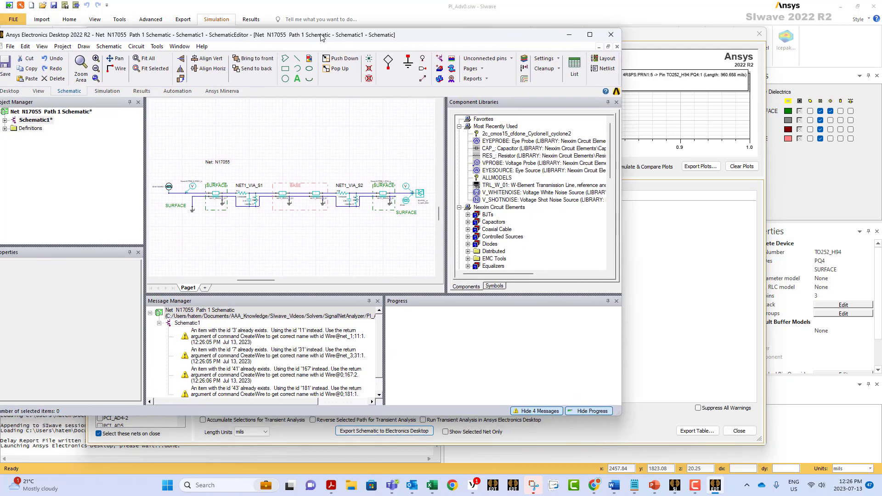
Enlarge the exported schematic view by shrinking the message and progress area and maximizing the Electronics Desktop window.
{"action": "scroll", "coordinate": [367, 225], "scroll_direction": "down", "scroll_amount": 1}
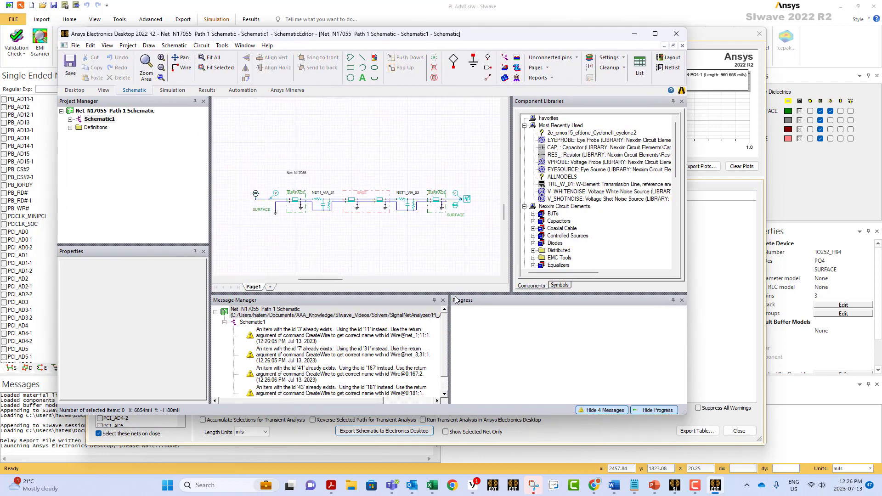
{"action": "left_click_drag", "start_coordinate": [455, 295], "coordinate": [454, 382]}
{"action": "scroll", "coordinate": [359, 254], "scroll_direction": "up", "scroll_amount": 1}
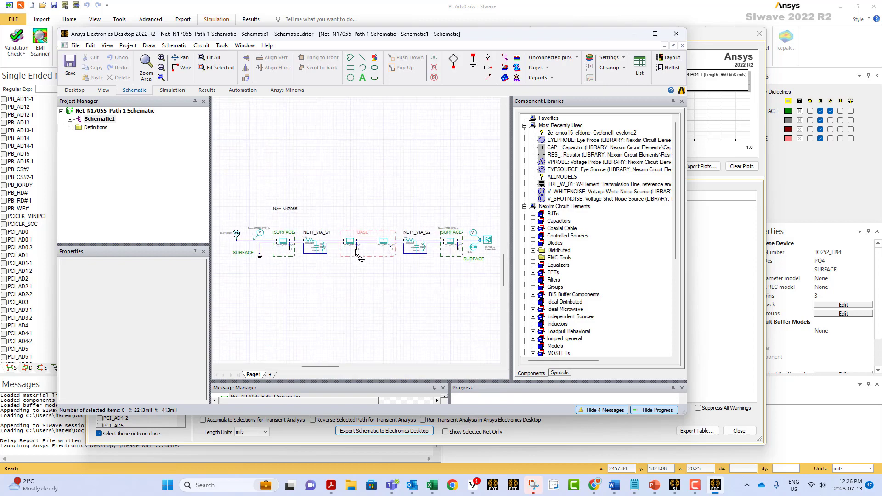
{"action": "left_click", "coordinate": [656, 34]}
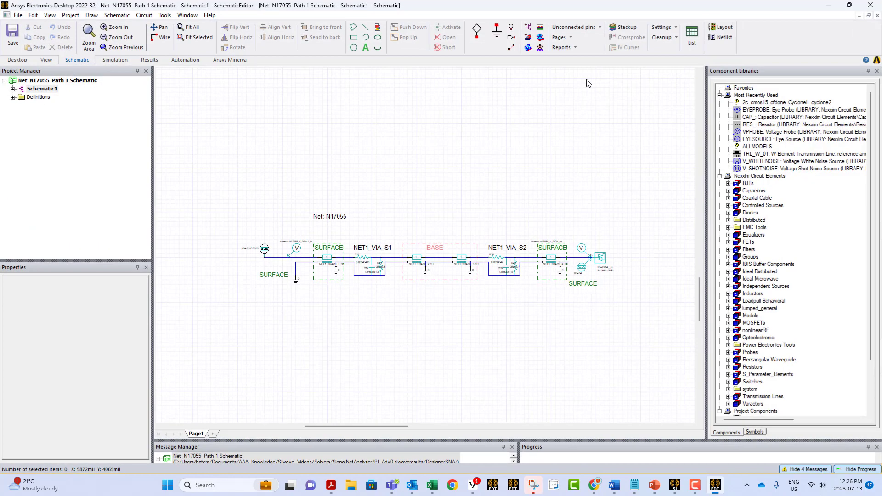
Examine the trace and via blocks in the N17055 schematic and expand the Independent Sources component library.
{"action": "scroll", "coordinate": [419, 274], "scroll_direction": "up", "scroll_amount": 2}
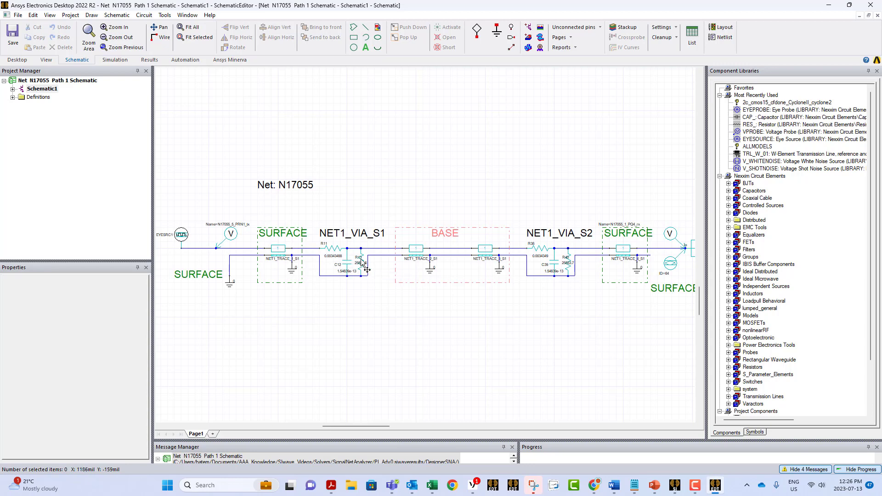
{"action": "scroll", "coordinate": [339, 299], "scroll_direction": "down", "scroll_amount": 2}
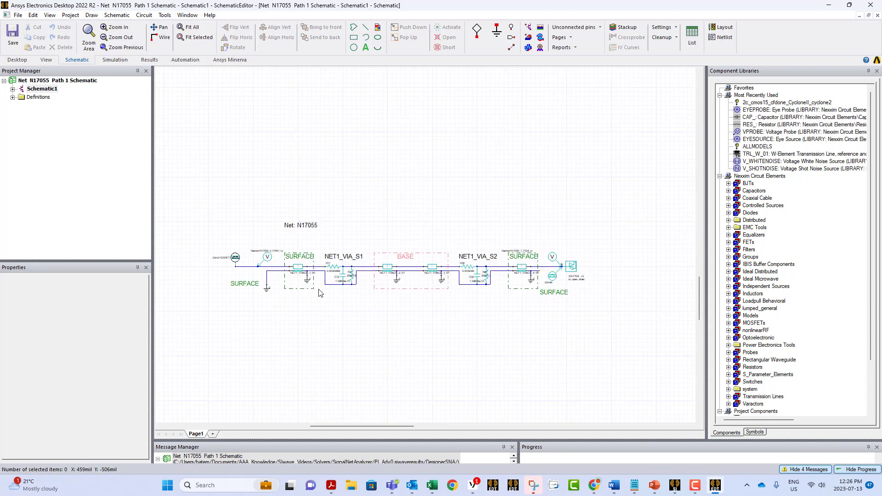
{"action": "scroll", "coordinate": [320, 292], "scroll_direction": "up", "scroll_amount": 1}
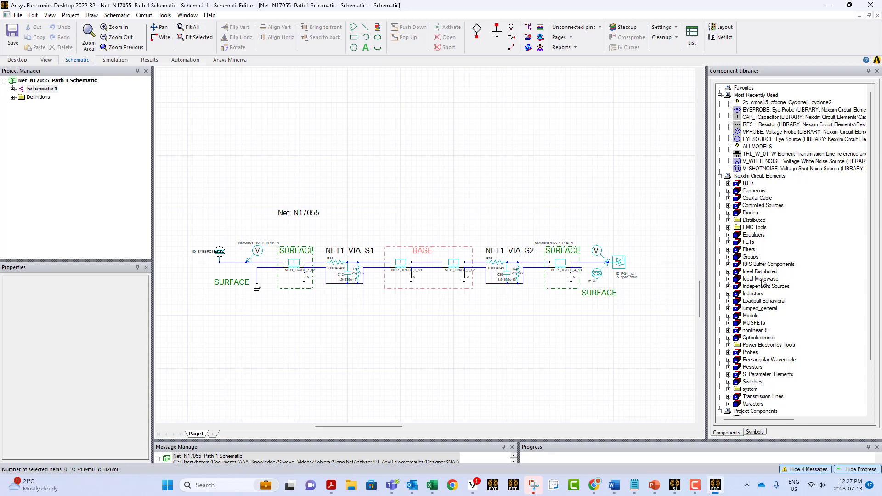
{"action": "left_click", "coordinate": [728, 287]}
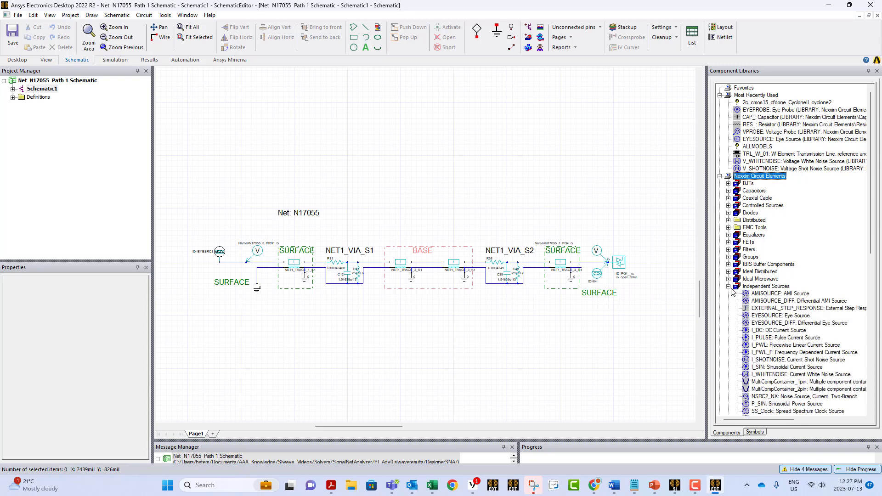
Look through the current and voltage source components listed under Independent Sources in the component library.
{"action": "scroll", "coordinate": [799, 312], "scroll_direction": "down", "scroll_amount": 4}
{"action": "scroll", "coordinate": [798, 282], "scroll_direction": "down", "scroll_amount": 3}
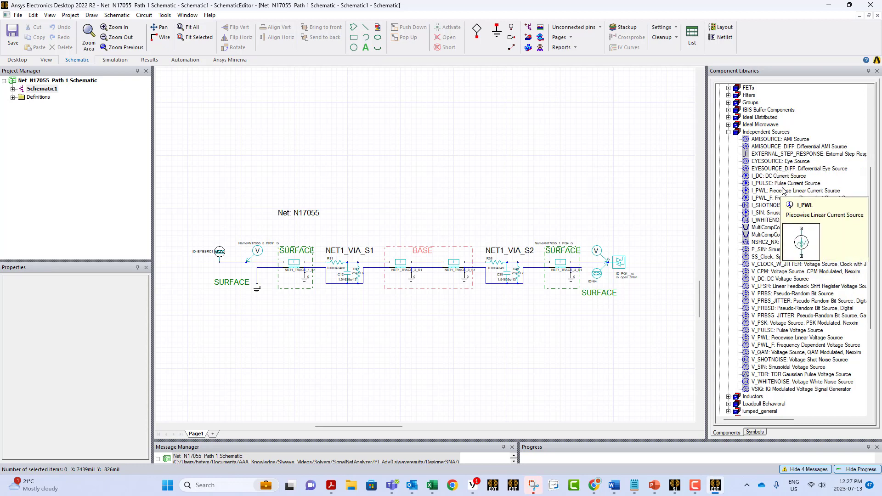
{"action": "scroll", "coordinate": [784, 209], "scroll_direction": "down", "scroll_amount": 2}
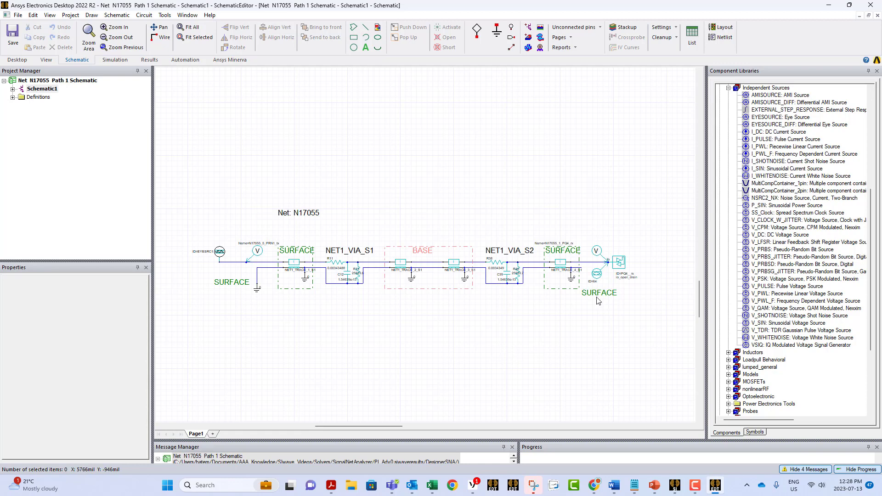
Expand Schematic1 in the project tree and review the Nexxim solution setup types available for its Analysis, without adding one.
{"action": "left_click", "coordinate": [15, 90]}
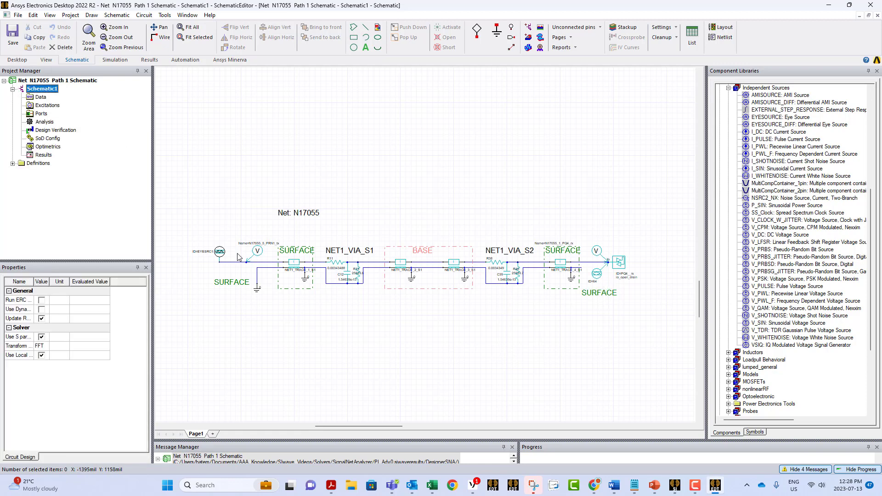
{"action": "left_click", "coordinate": [49, 123]}
{"action": "right_click", "coordinate": [49, 124]}
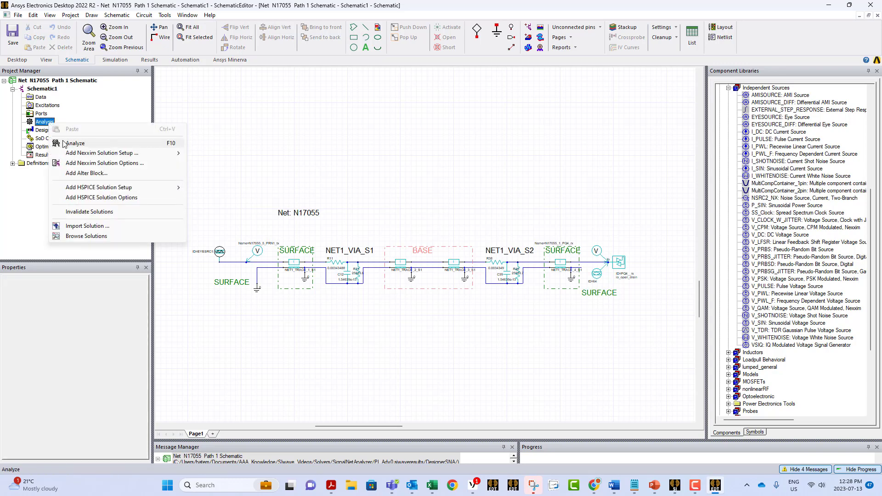
{"action": "mouse_move", "coordinate": [82, 153]}
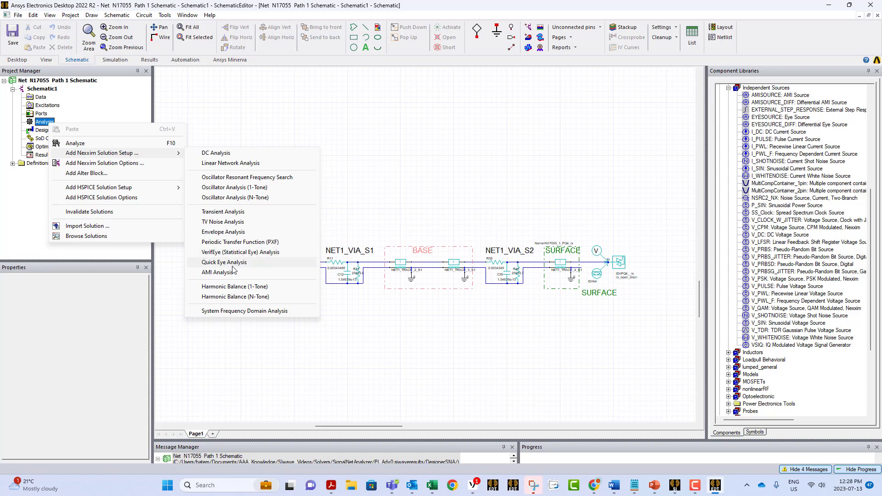
{"action": "left_click", "coordinate": [447, 199]}
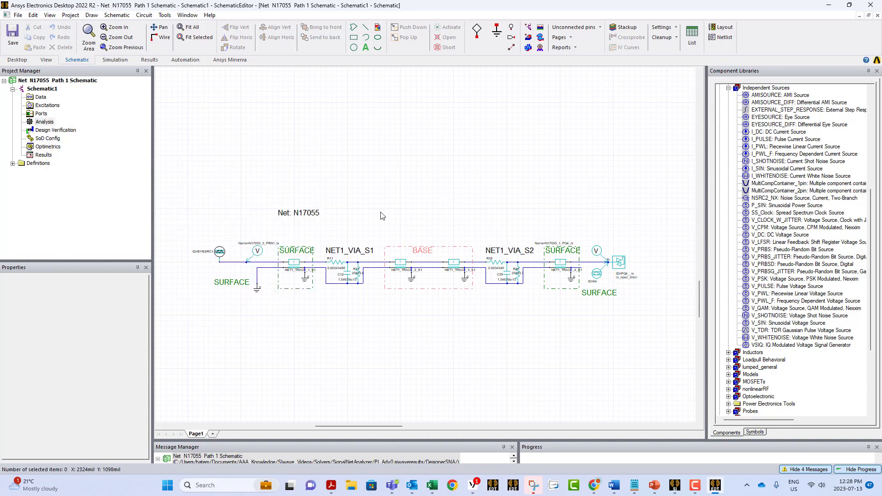